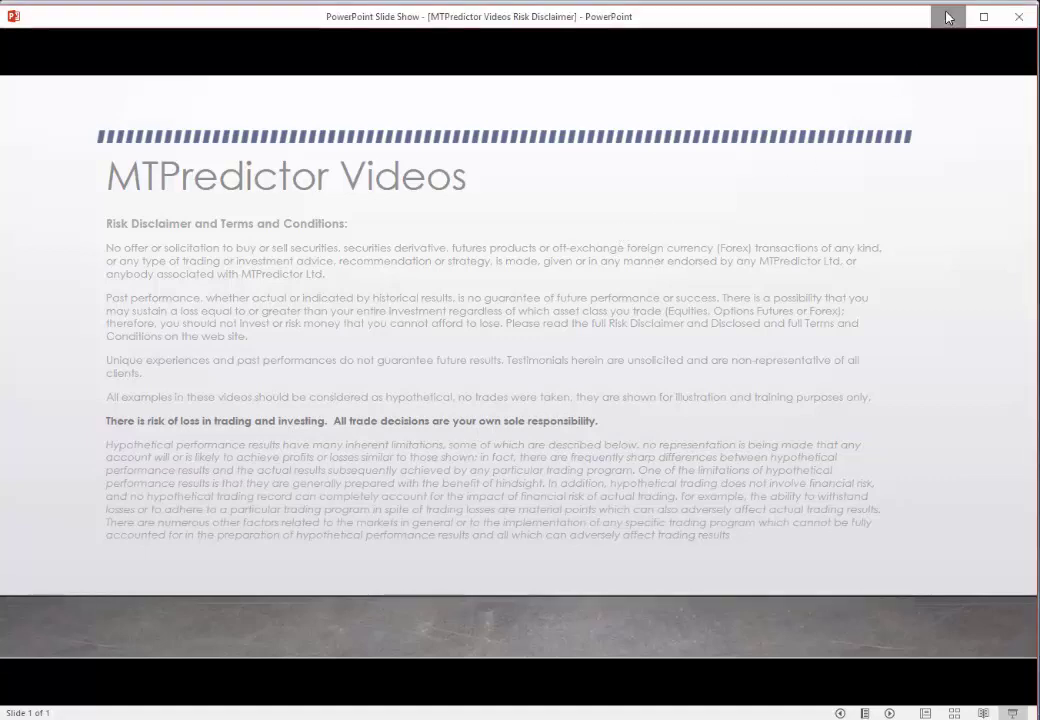
Leave the risk disclaimer slide show and bring up the EURUSD 15m chart in MTPredictor around the VS and TS4 [HG] signals.
left_click(1016, 16)
scroll(262, 452, "up", 2)
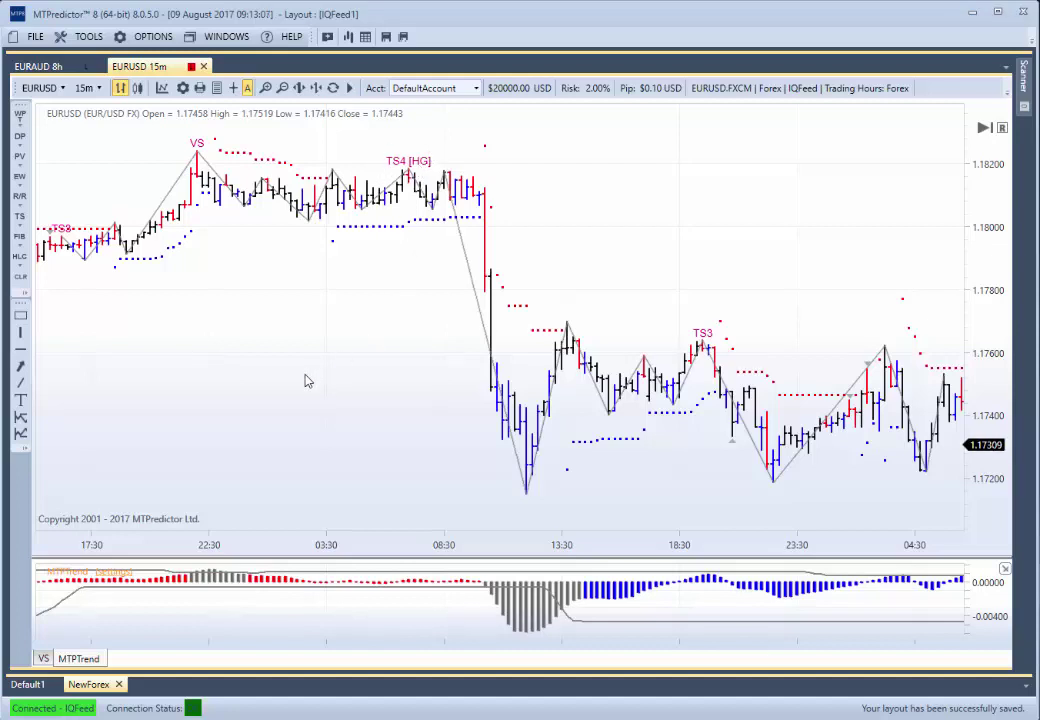
left_click_drag(304, 378, 350, 378)
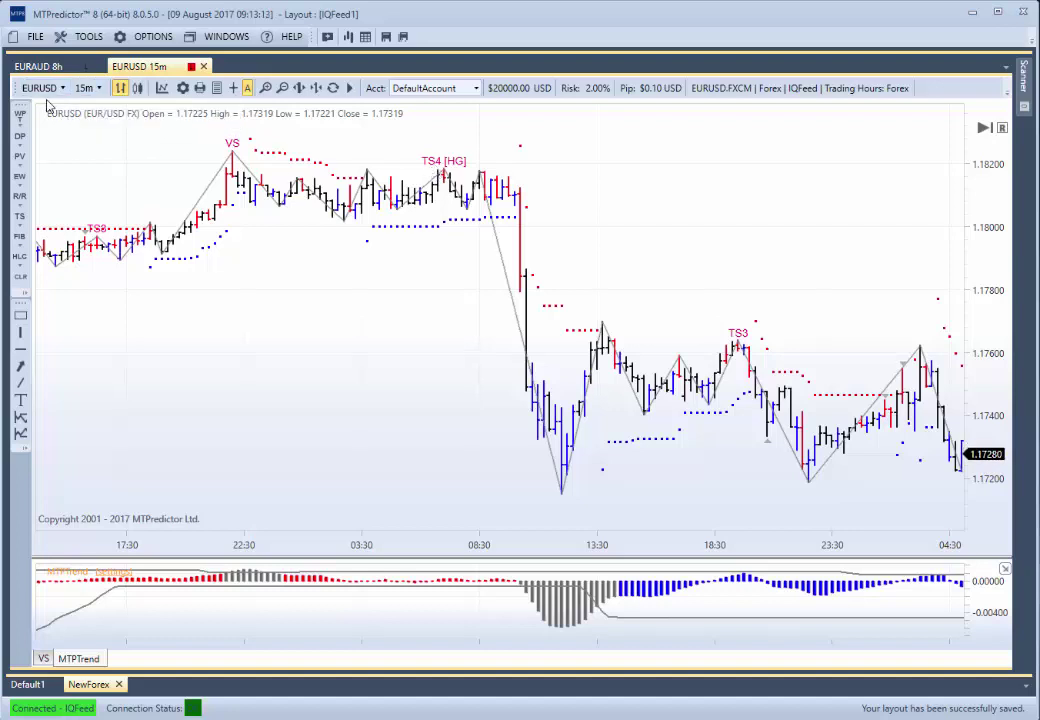
scroll(264, 395, "up", 1)
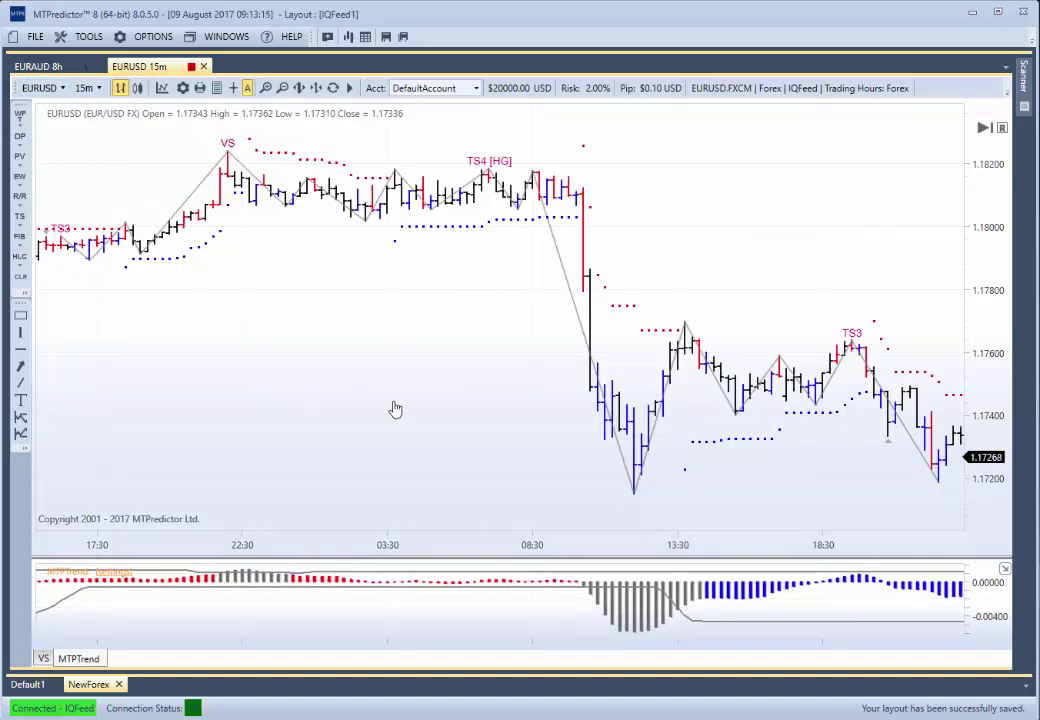
scroll(392, 400, "left", 2)
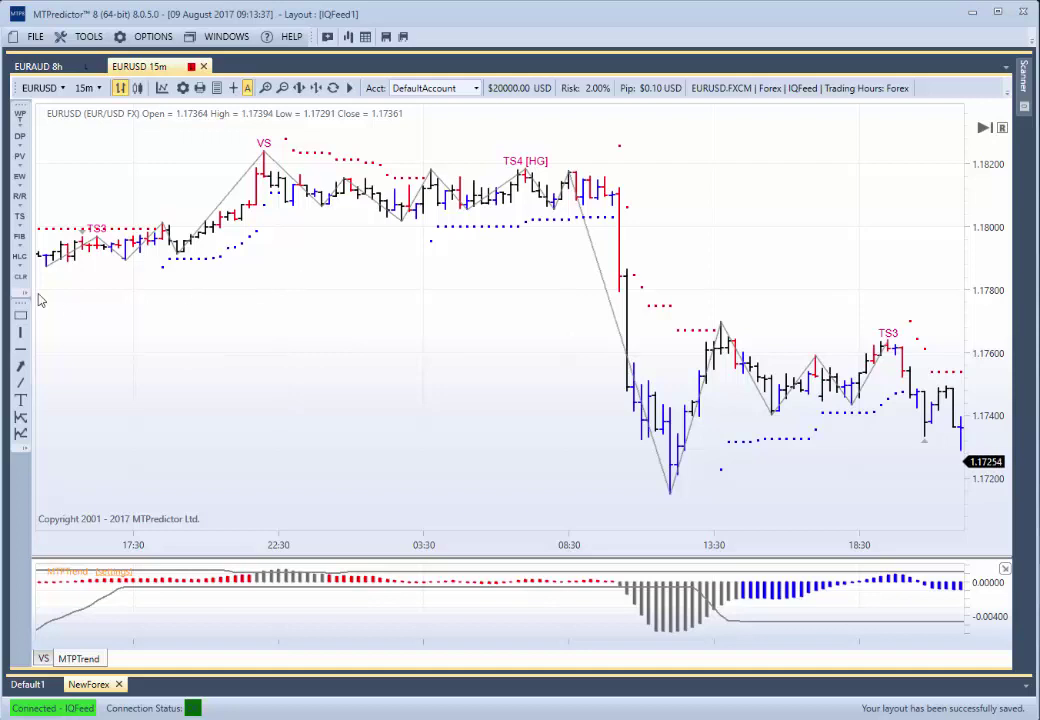
Switch the EURUSD chart to 1h and start Bar Replay from a bar in the consolidation before the last sharp drop.
left_click(92, 93)
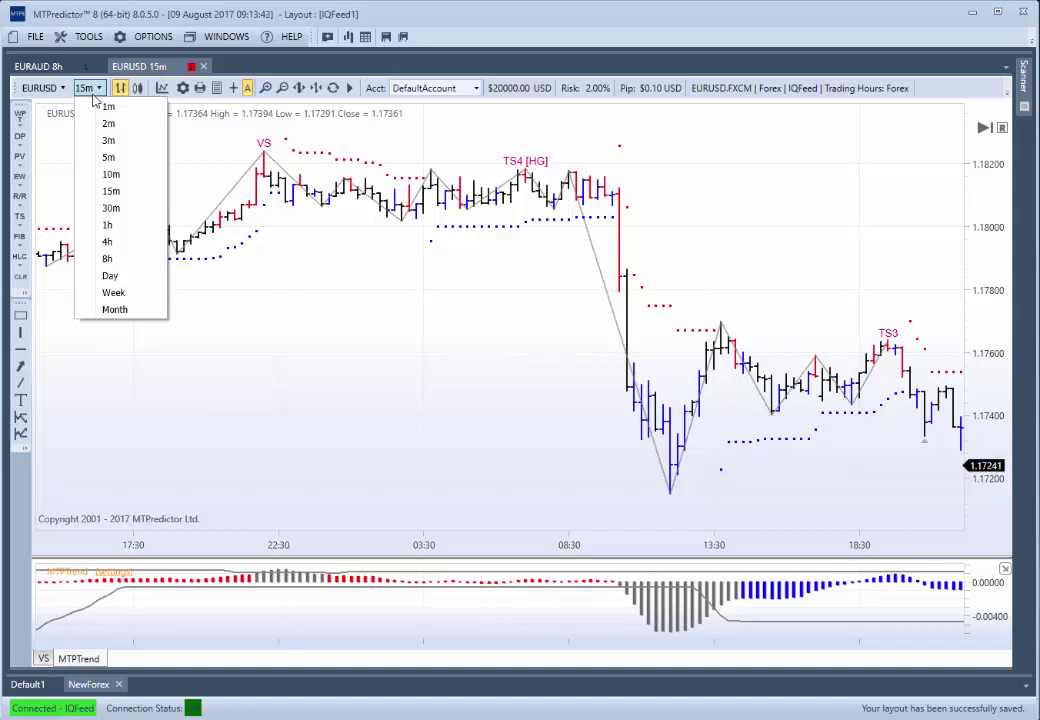
left_click(108, 225)
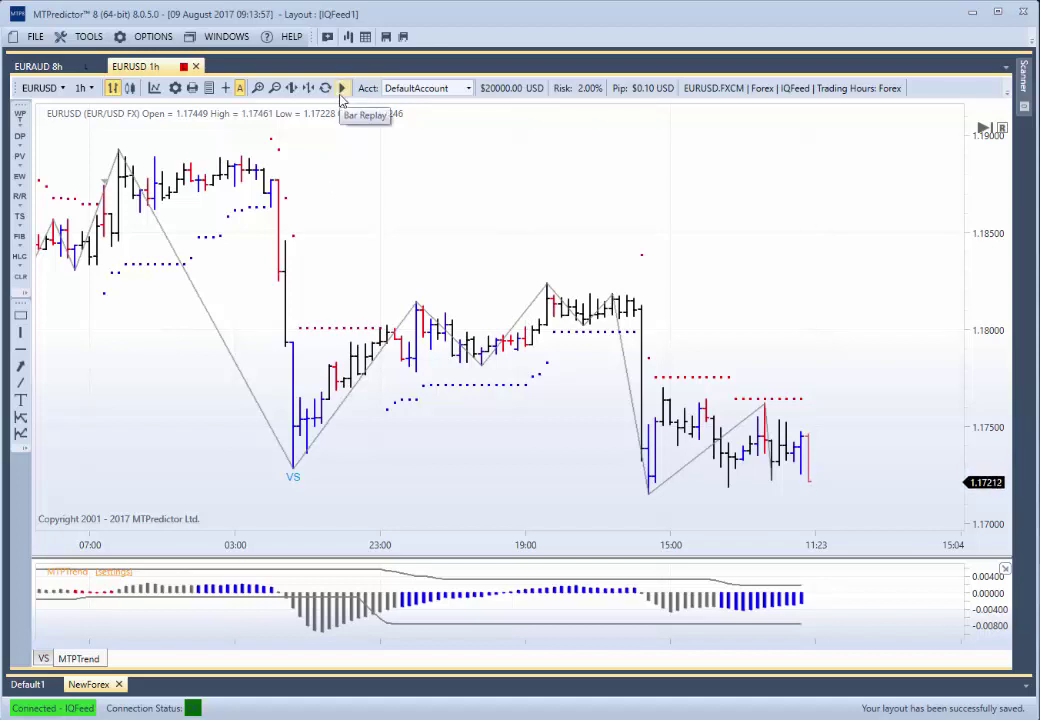
left_click(341, 88)
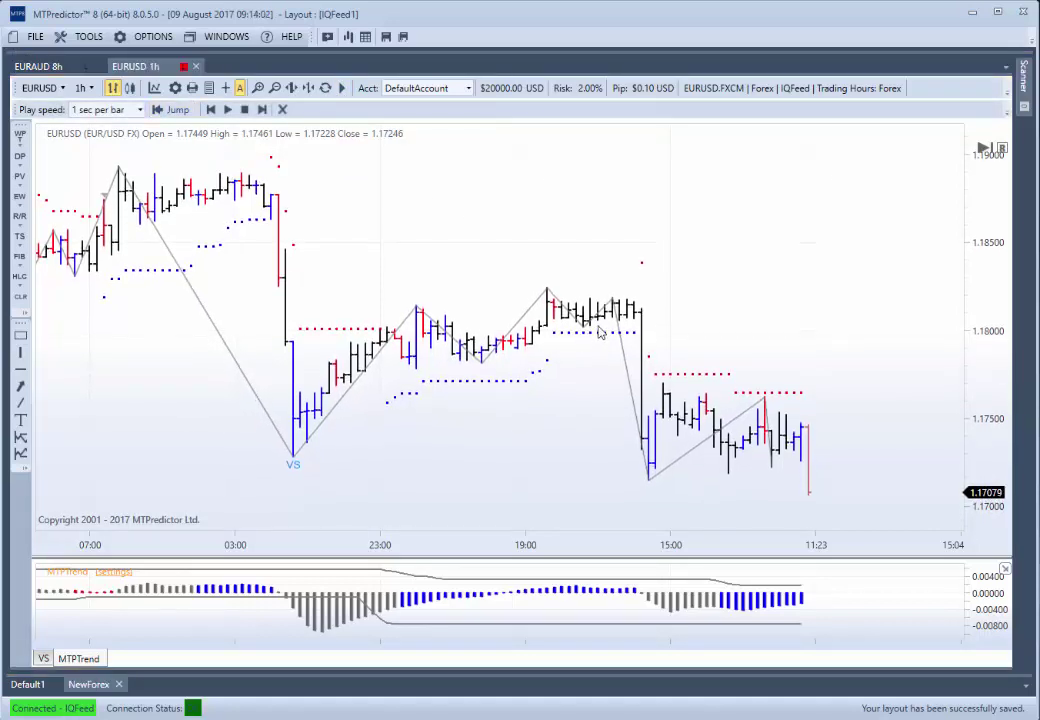
left_click(601, 332)
left_click_drag(573, 420, 661, 429)
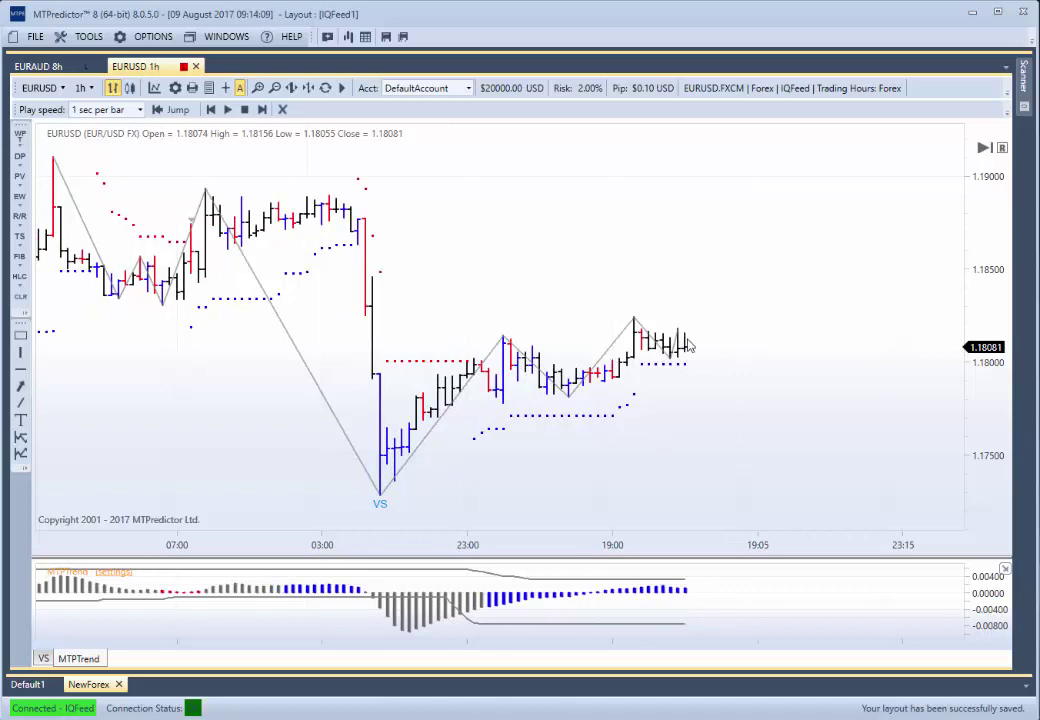
scroll(655, 408, "up", 1)
left_click_drag(634, 412, 547, 444)
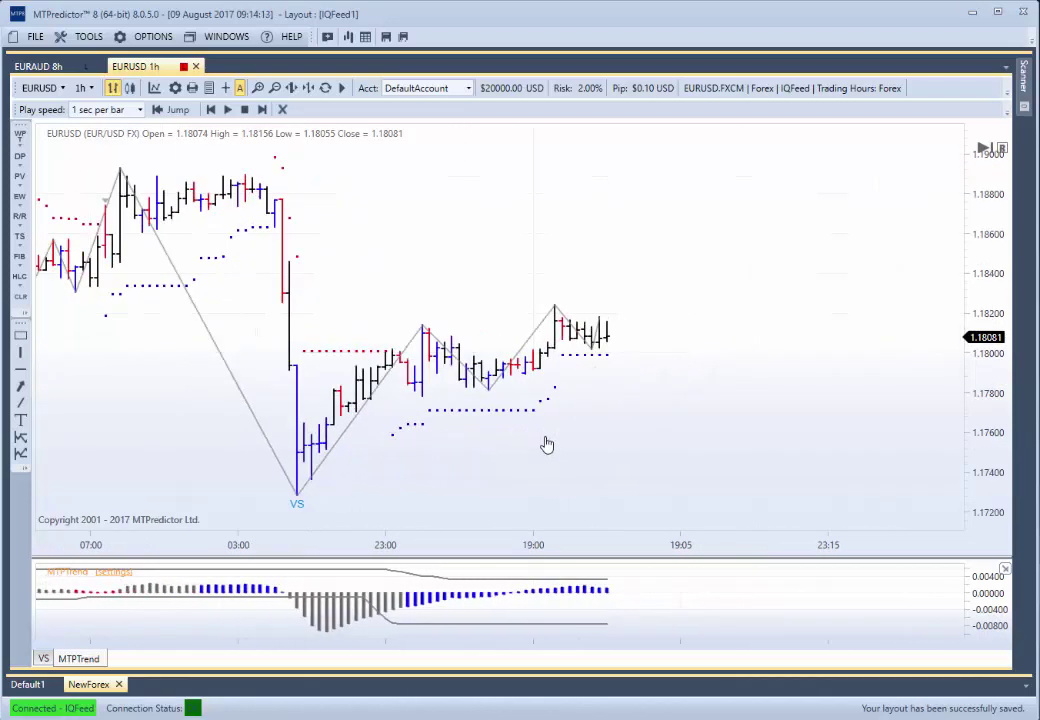
Add a Decision Point at the first swing high after the VS low, then shorten its box and position it around the next high.
right_click(426, 343)
left_click(471, 418)
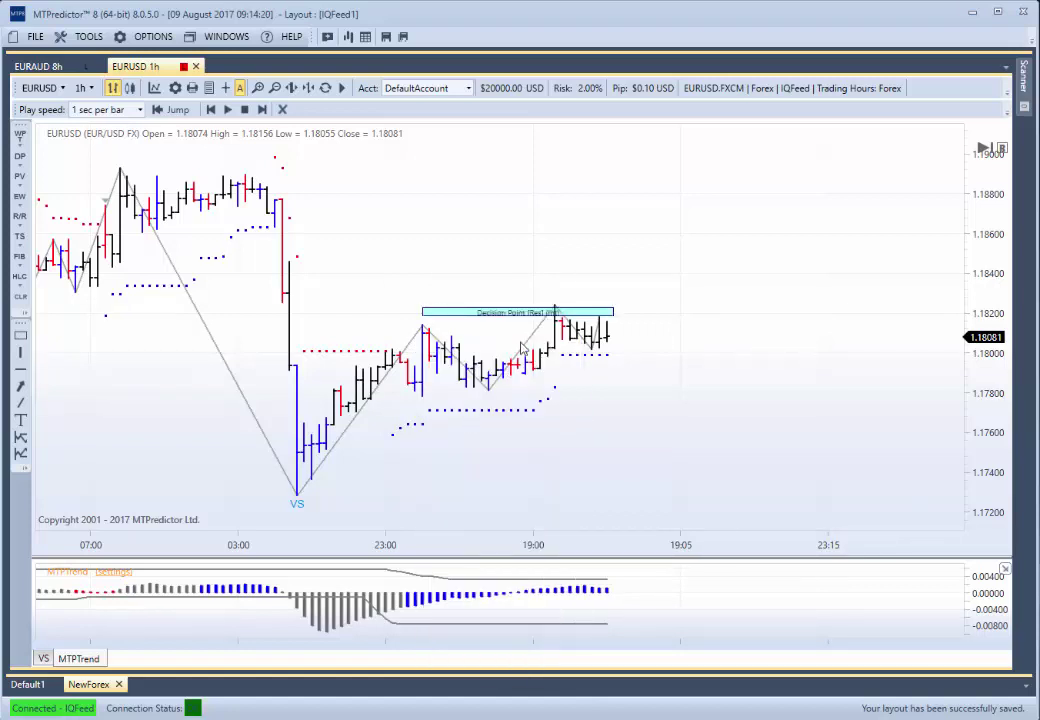
left_click_drag(597, 311, 567, 310)
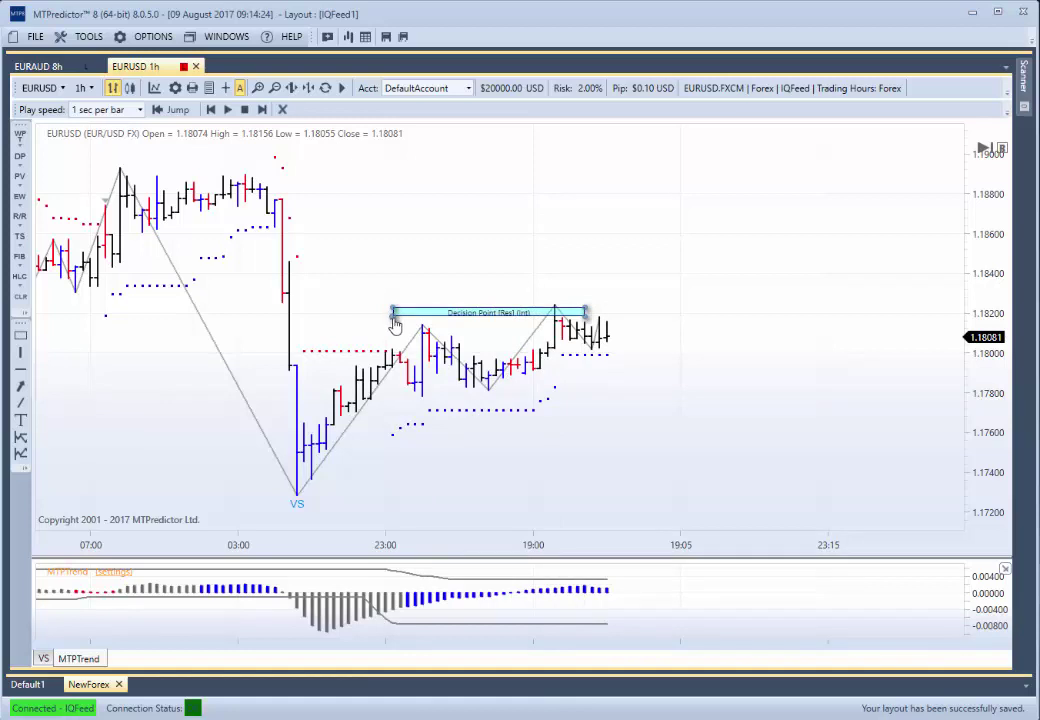
left_click_drag(393, 321, 506, 328)
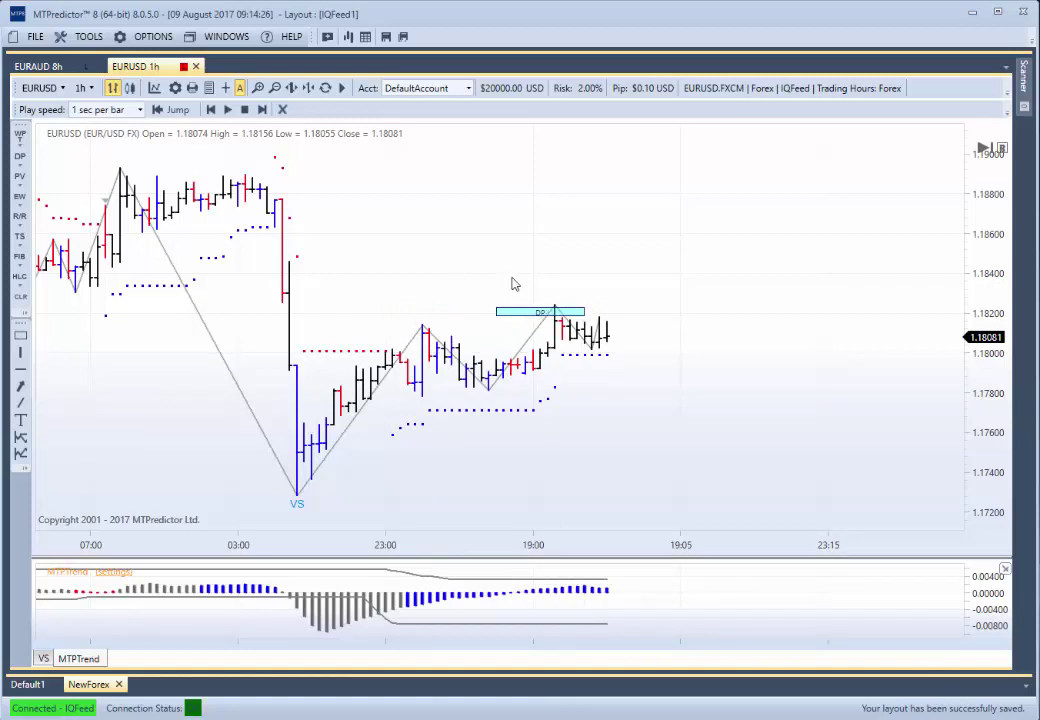
scroll(512, 311, "right", 1)
left_click_drag(512, 311, 497, 311)
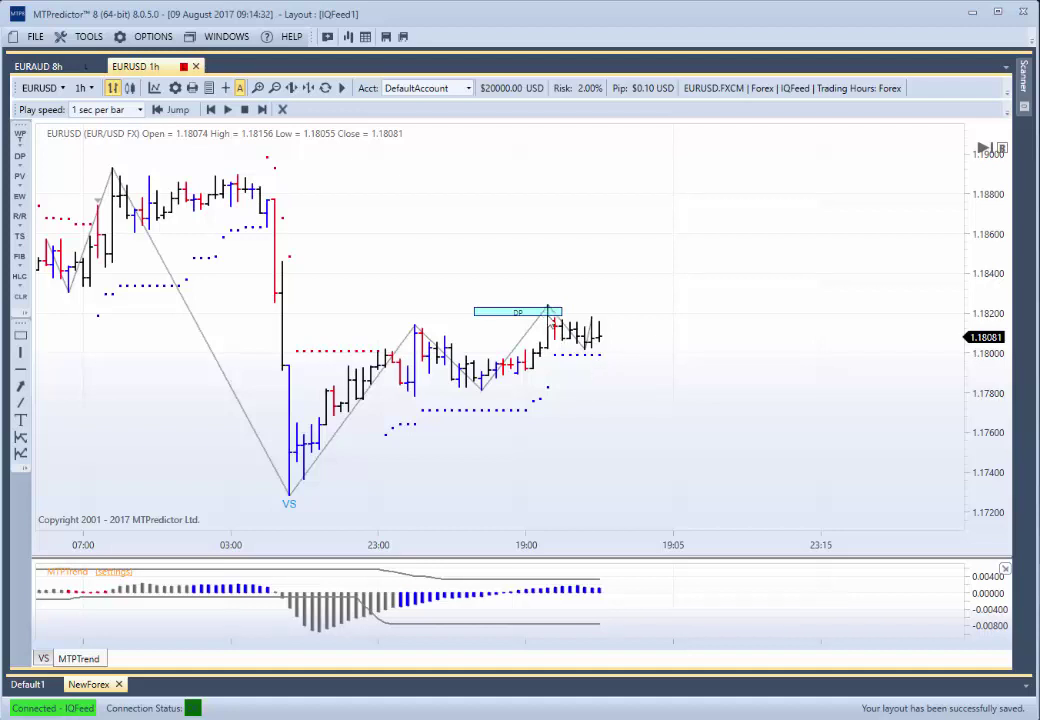
Add support Decision Points from the most recent major swing low and from the VS low.
right_click(481, 387)
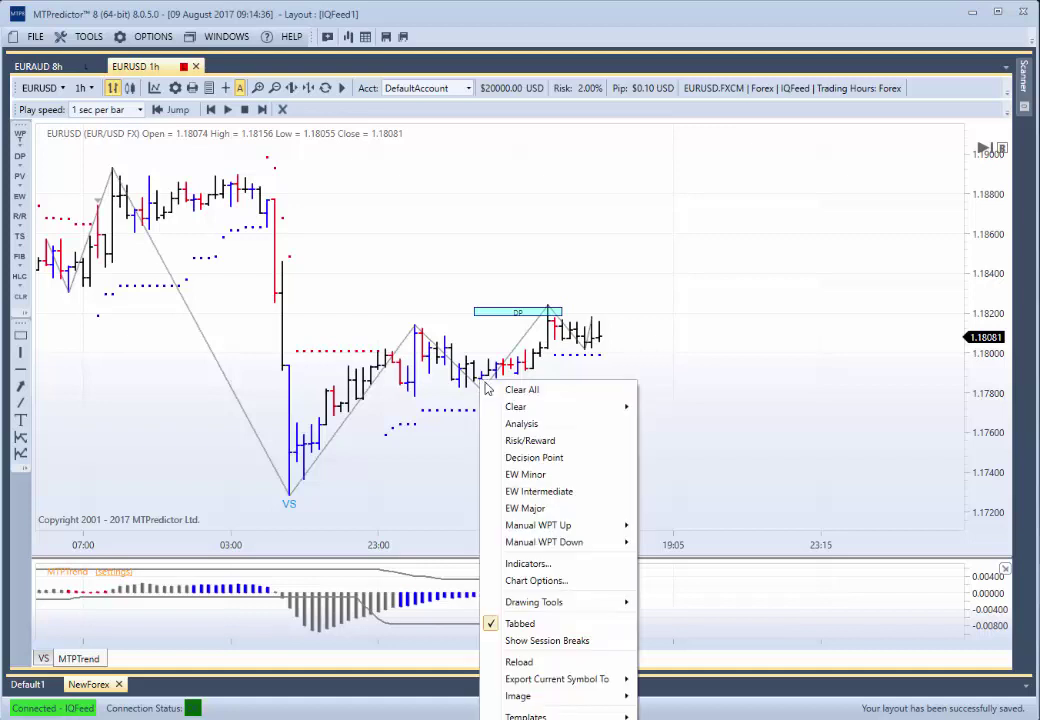
left_click(508, 455)
left_click_drag(986, 445, 993, 425)
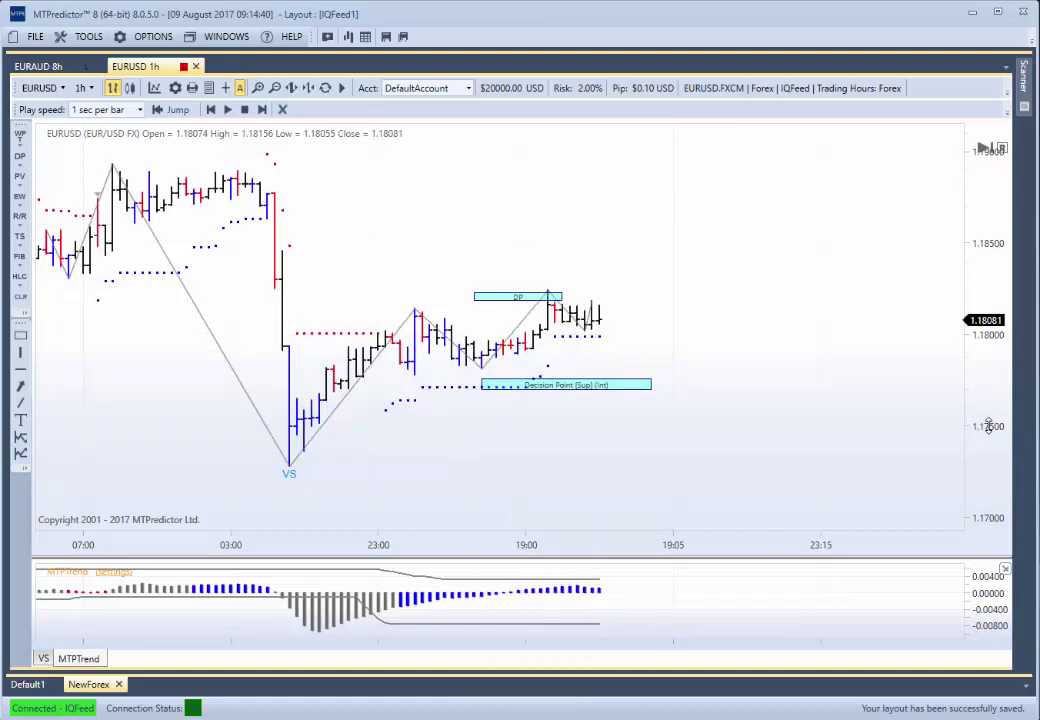
right_click(289, 466)
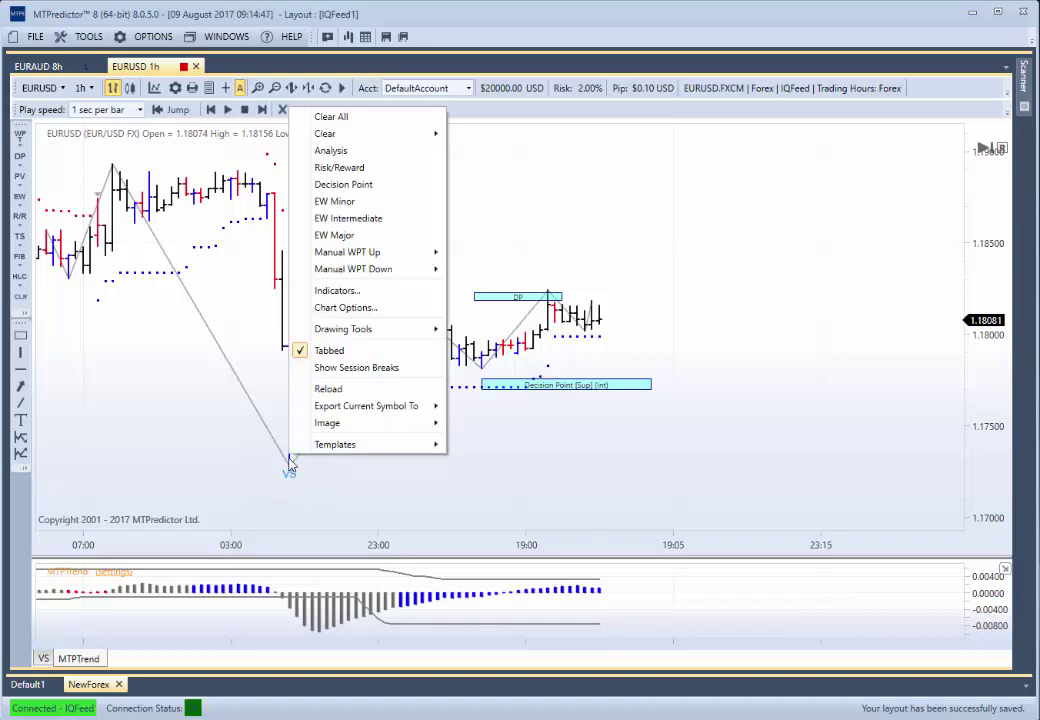
left_click(347, 206)
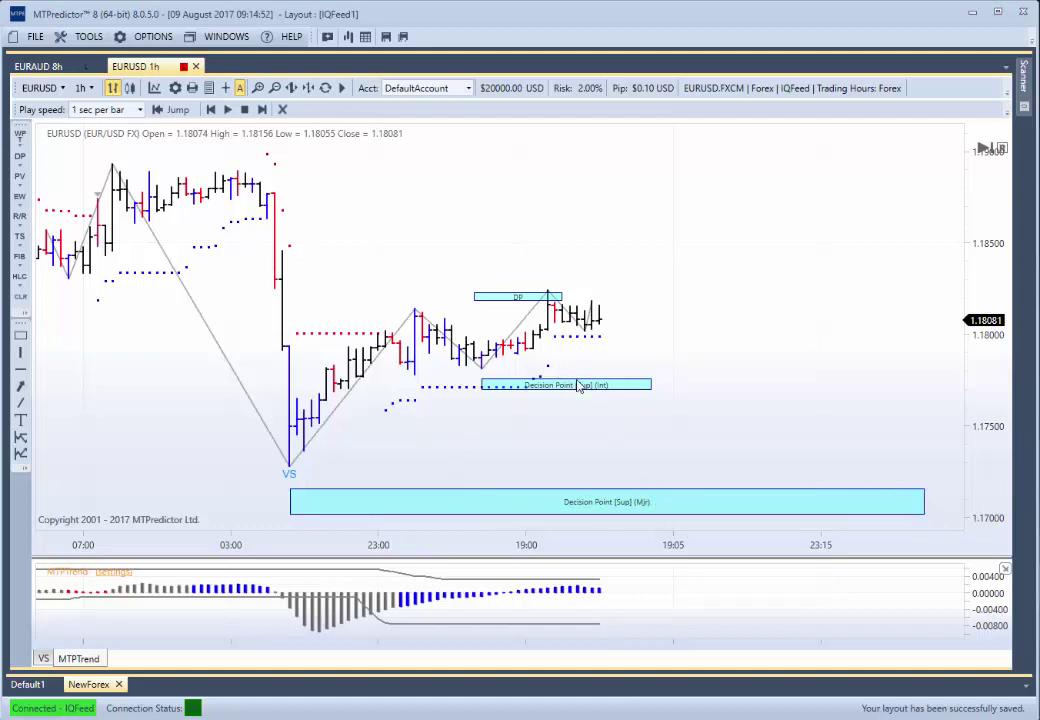
Close Bar Replay and switch the EURUSD chart to 15m.
left_click(283, 110)
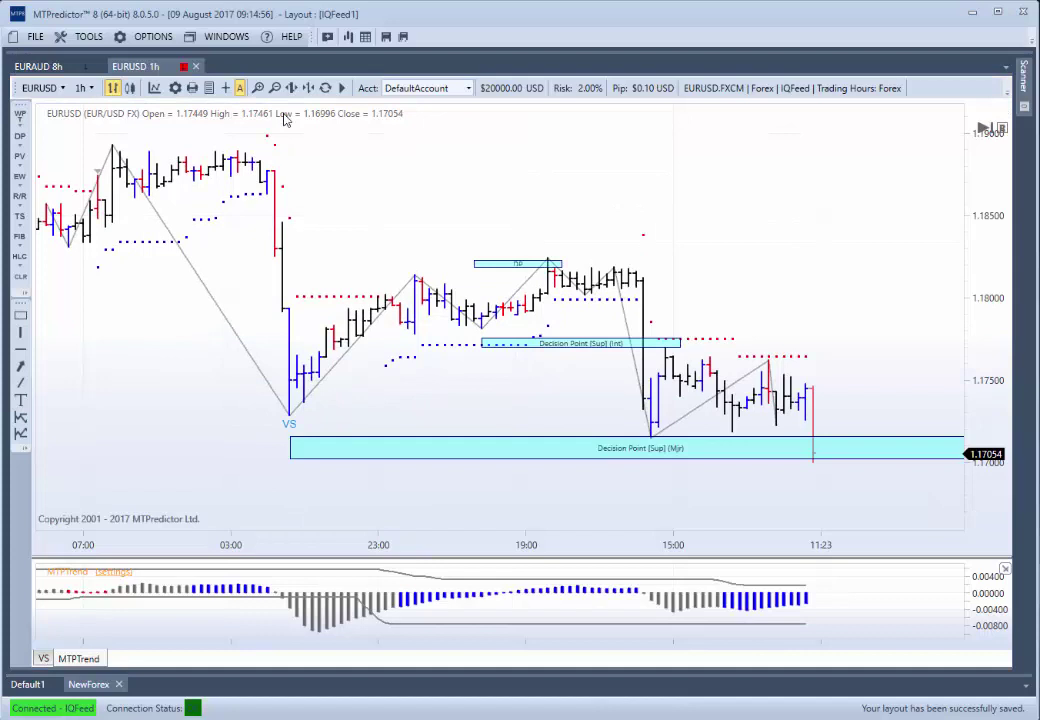
left_click(85, 88)
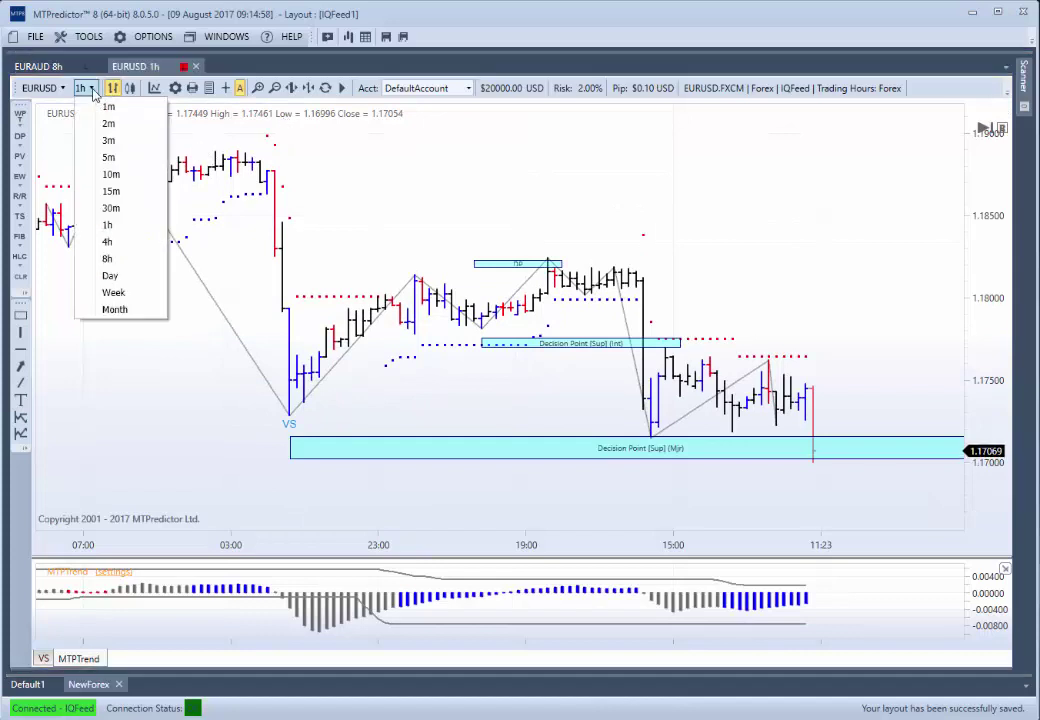
left_click(111, 191)
left_click_drag(178, 338, 335, 300)
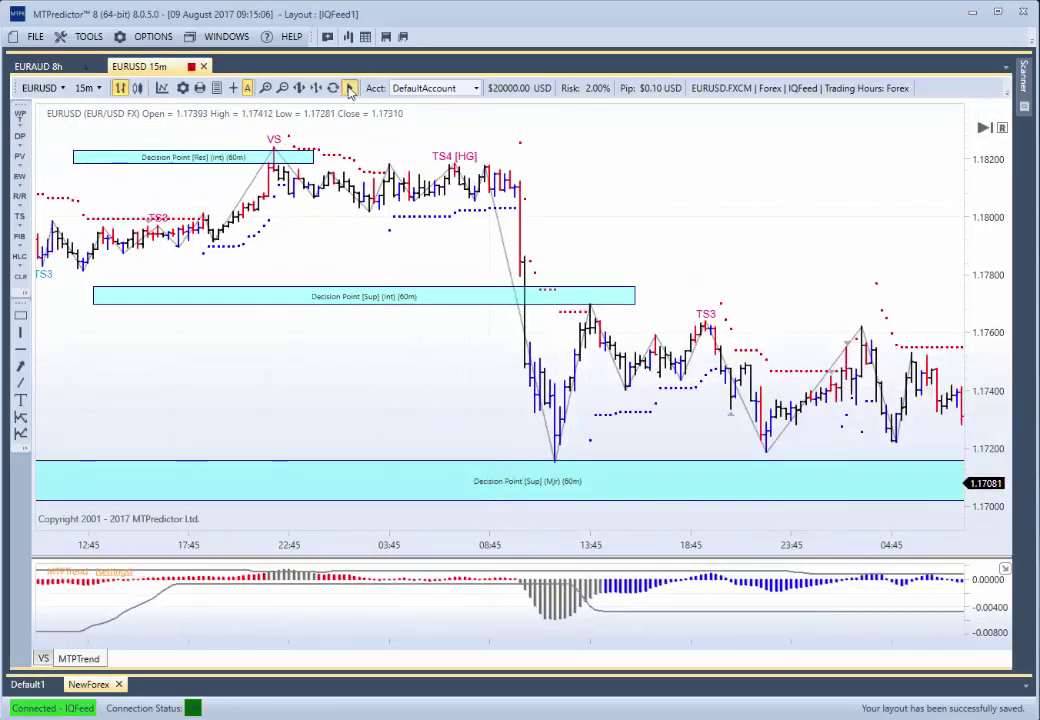
Start Bar Replay at the TS4 [HG] bar and shift the 60m resistance Decision Point box slightly earlier in time.
left_click(350, 90)
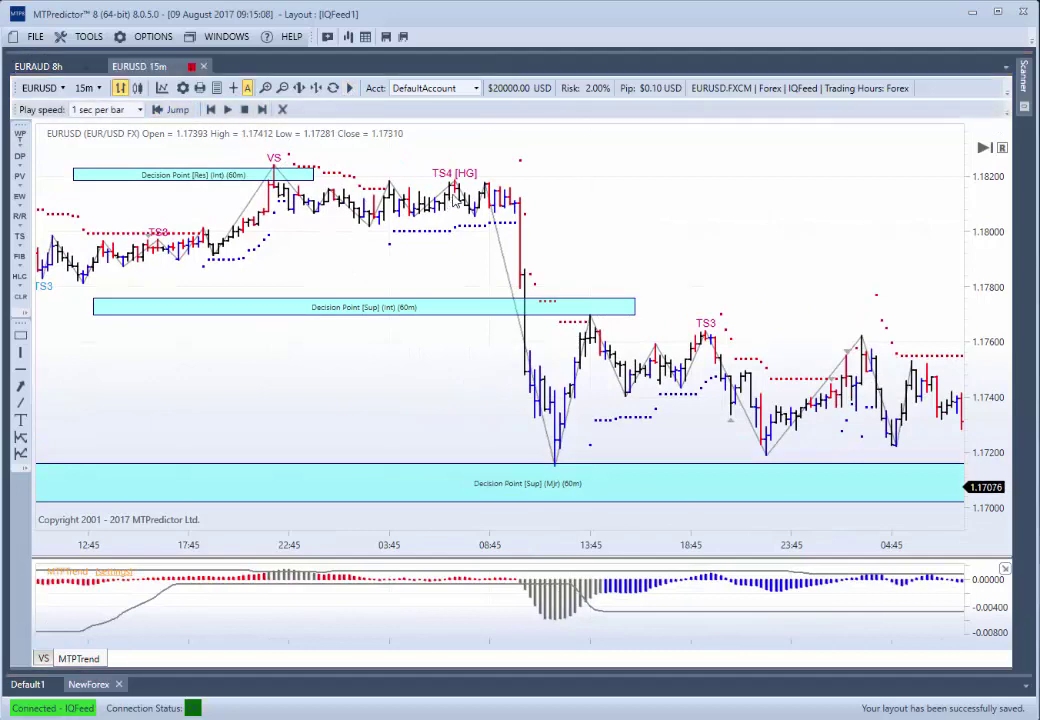
left_click(455, 203)
scroll(441, 332, "down", 3)
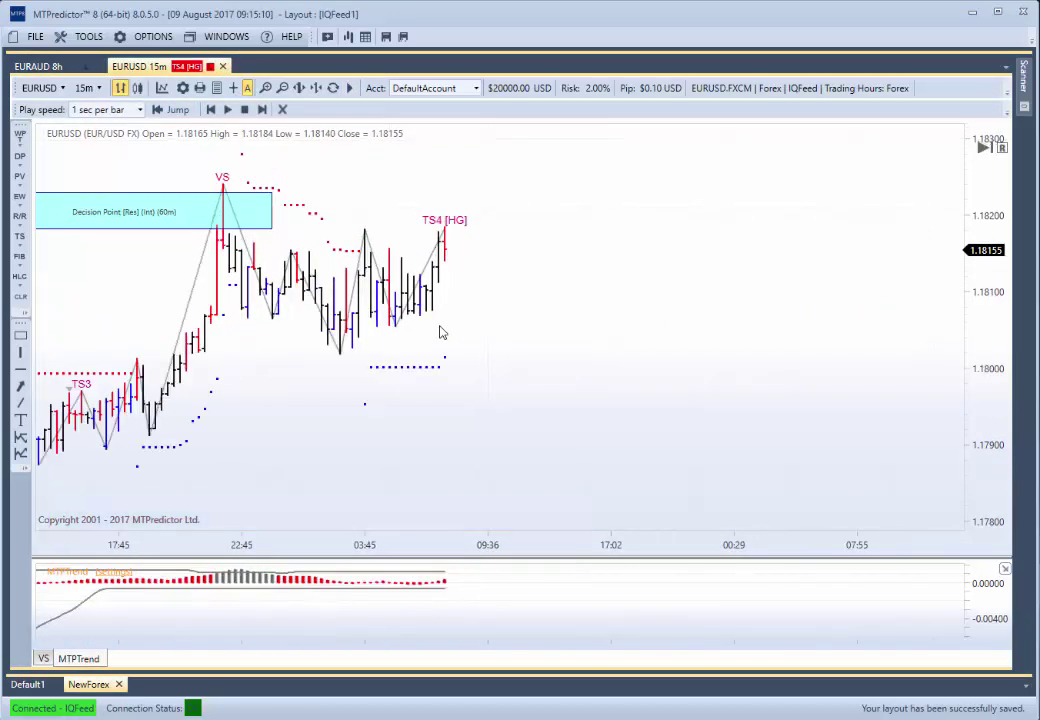
left_click_drag(388, 344, 508, 342)
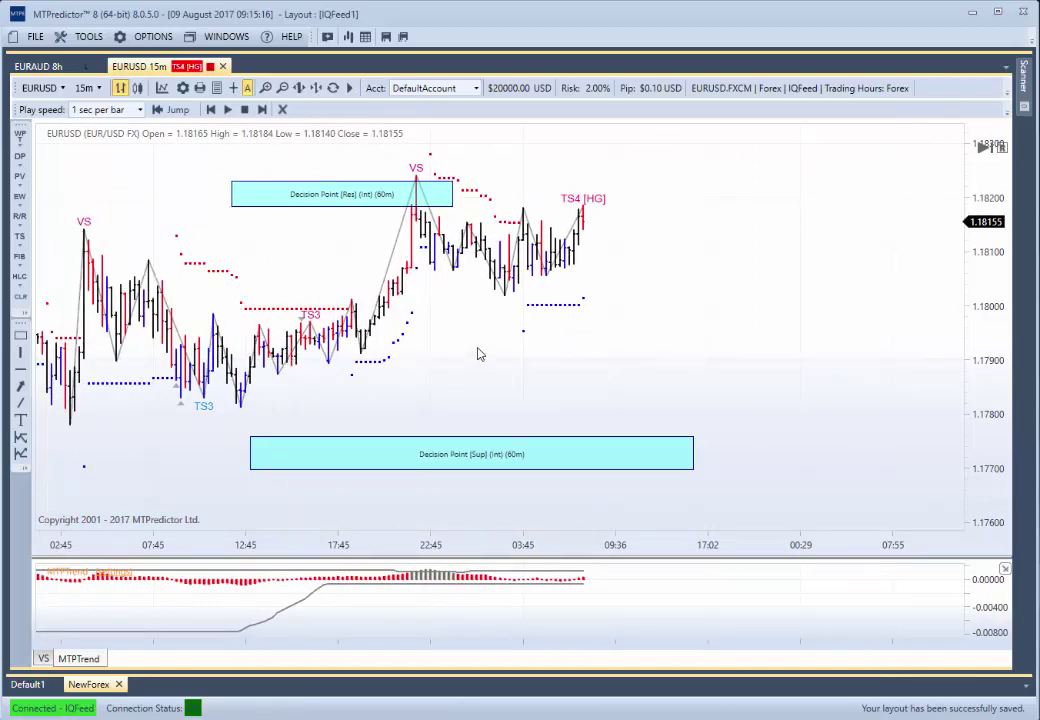
scroll(478, 350, "up", 1)
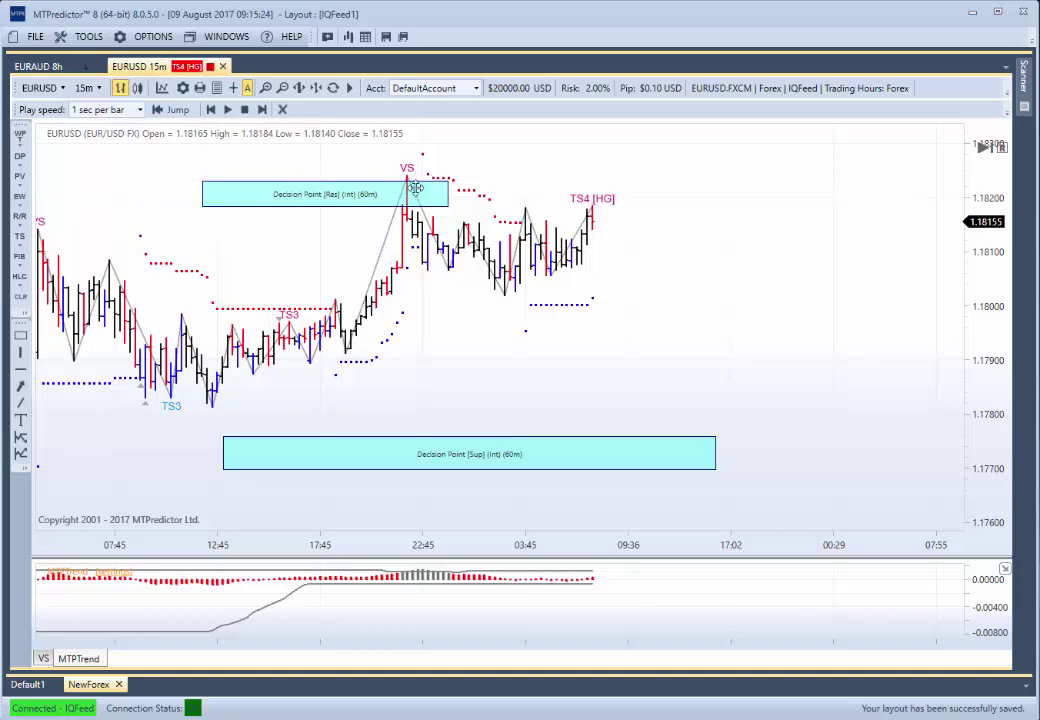
left_click_drag(378, 188, 330, 205)
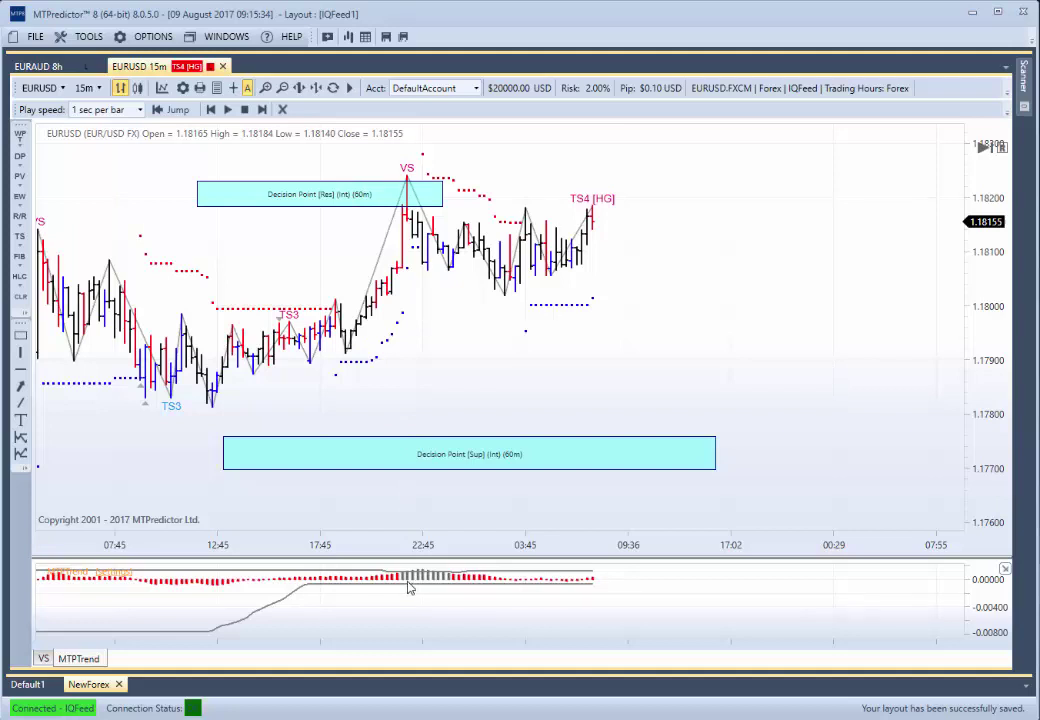
Run the Analysis on the VS bar to view its trade setup, then clear it from the chart.
right_click(410, 230)
left_click(440, 267)
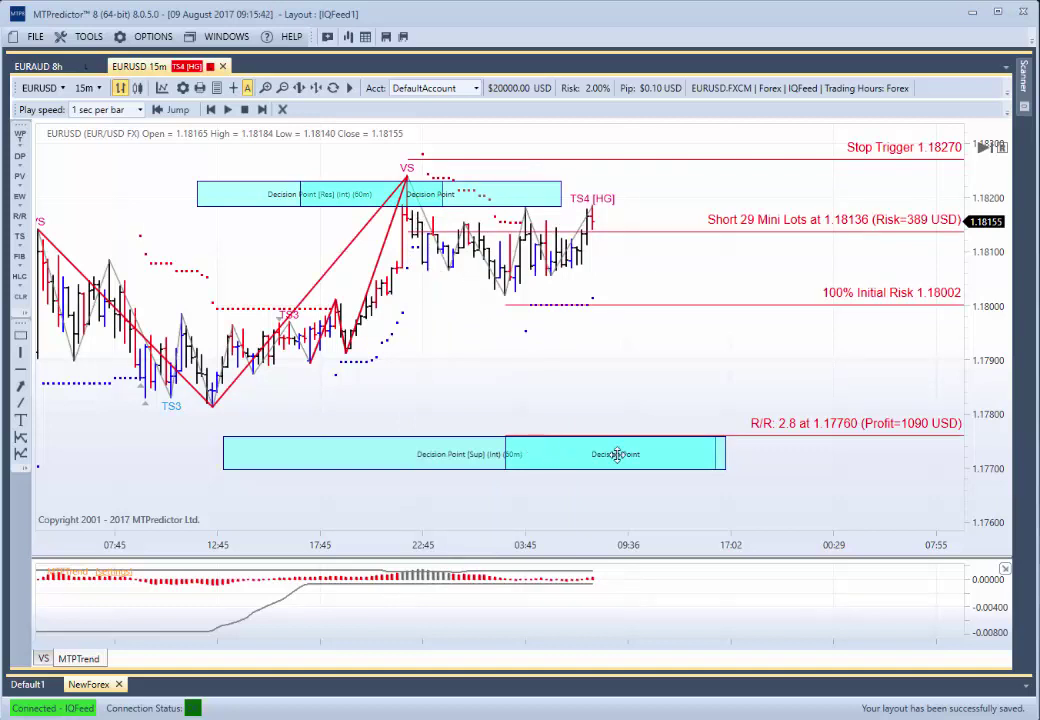
right_click(639, 273)
left_click(662, 280)
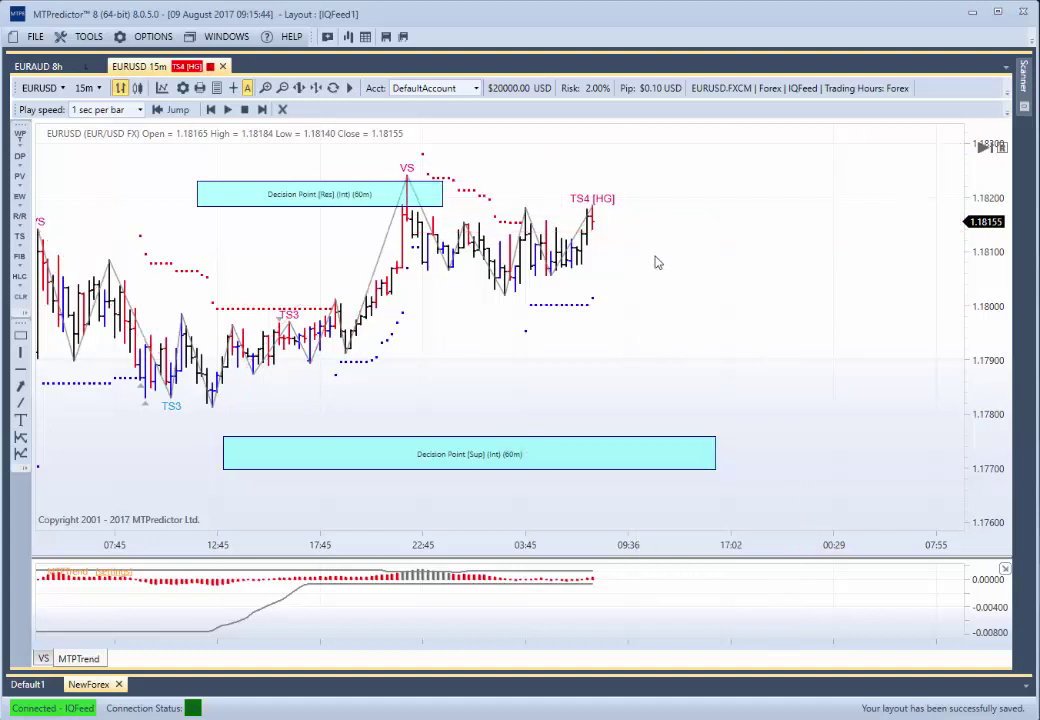
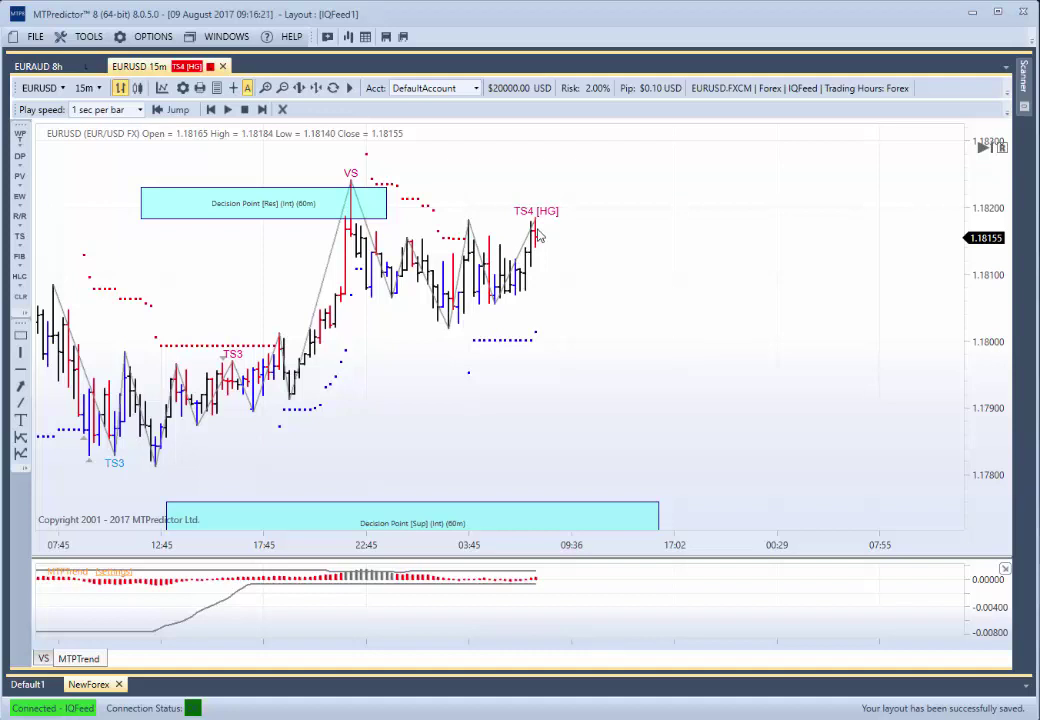
Label the Elliott Wave count at the TS4 [HG] bar, then clear the labels from the chart.
right_click(538, 235)
left_click(592, 357)
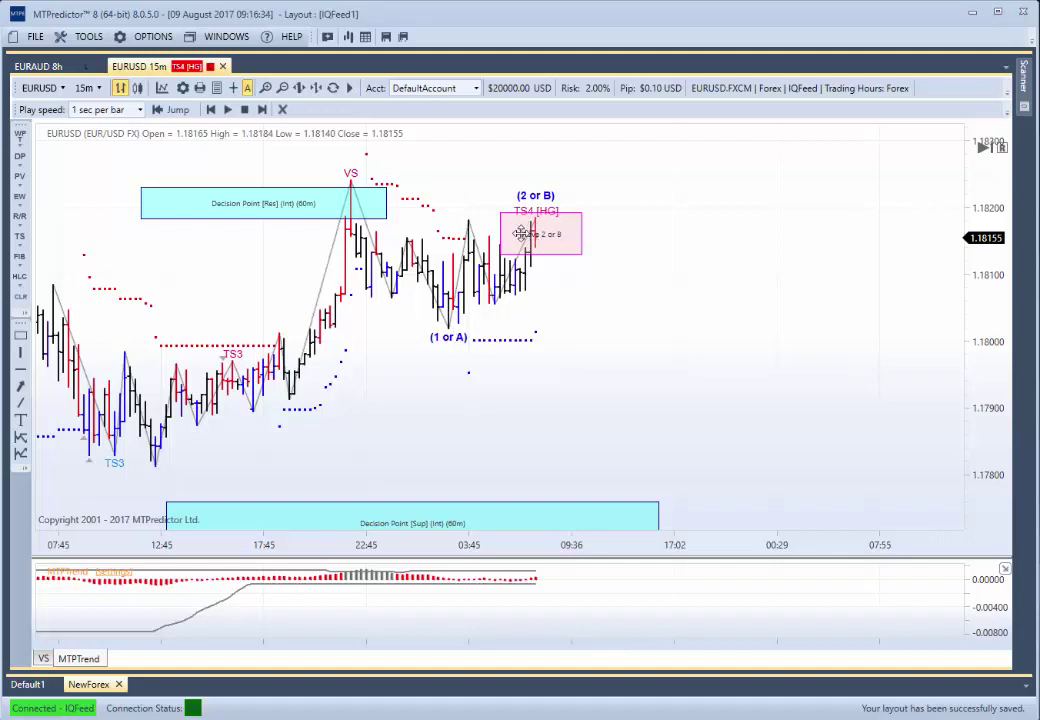
right_click(634, 203)
left_click(650, 204)
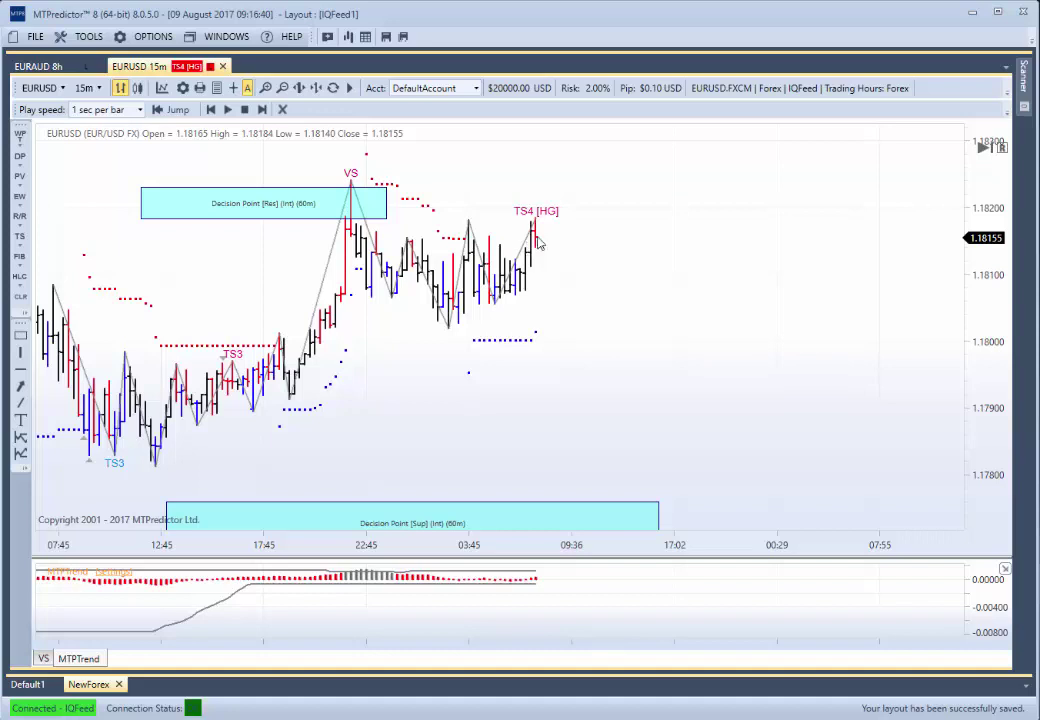
Run the Analysis on the TS4 [HG] bar and move its profit target to 1.17756 at the 60m intermediate support Decision Point.
right_click(539, 243)
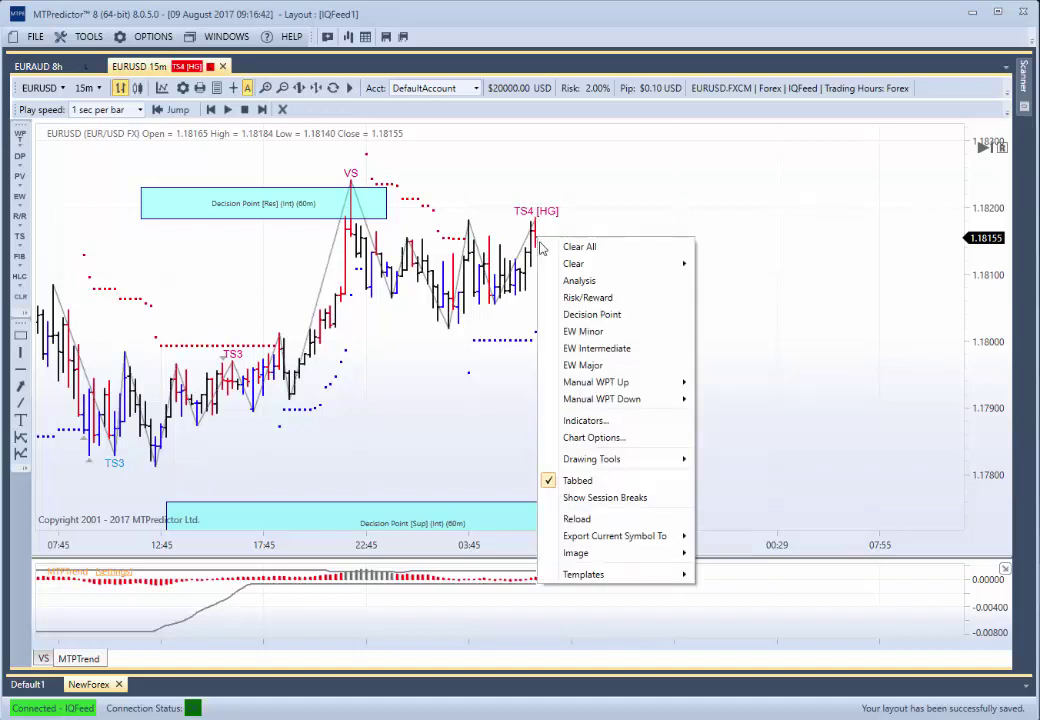
left_click(570, 279)
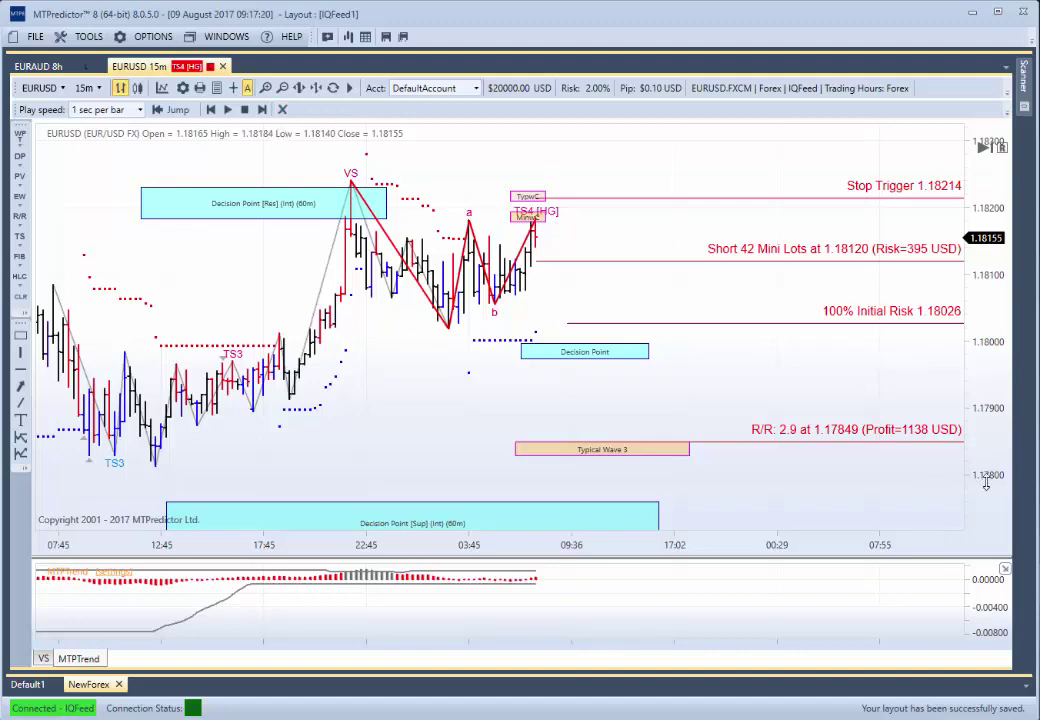
left_click_drag(972, 420, 970, 185)
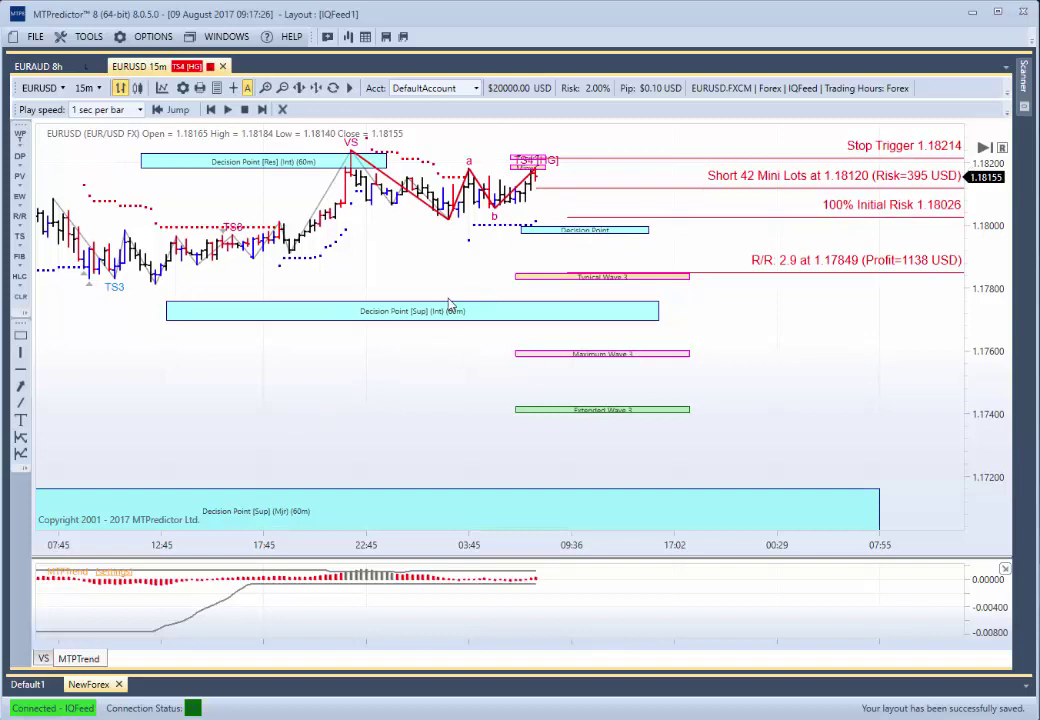
left_click_drag(990, 400, 991, 458)
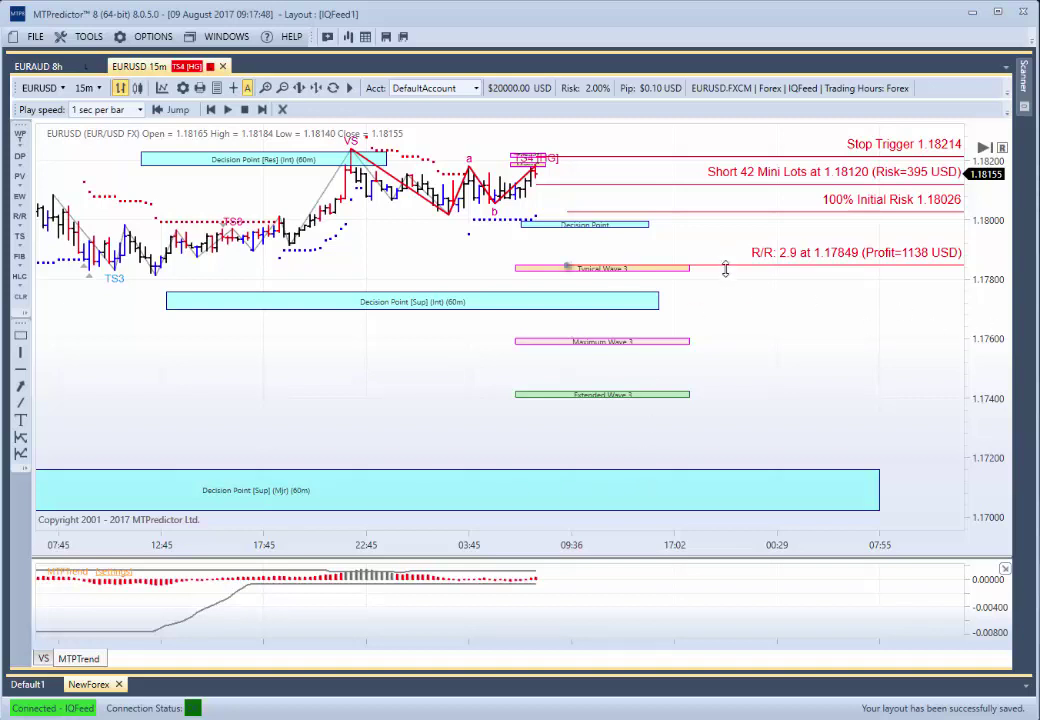
left_click_drag(725, 268, 725, 292)
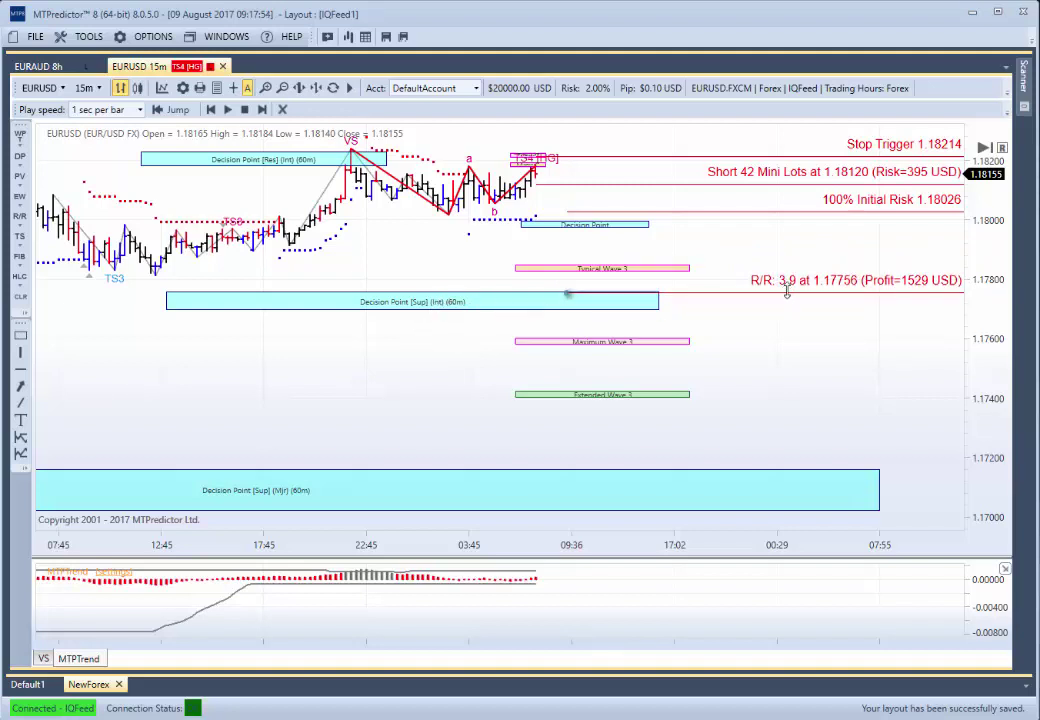
Set the short's profit target to 1.17754 and advance the replay bar by bar through the sharp drop below that target.
mouse_move(782, 291)
left_mouse_down()
mouse_move(740, 318)
mouse_move(752, 468)
mouse_move(765, 292)
left_mouse_up()
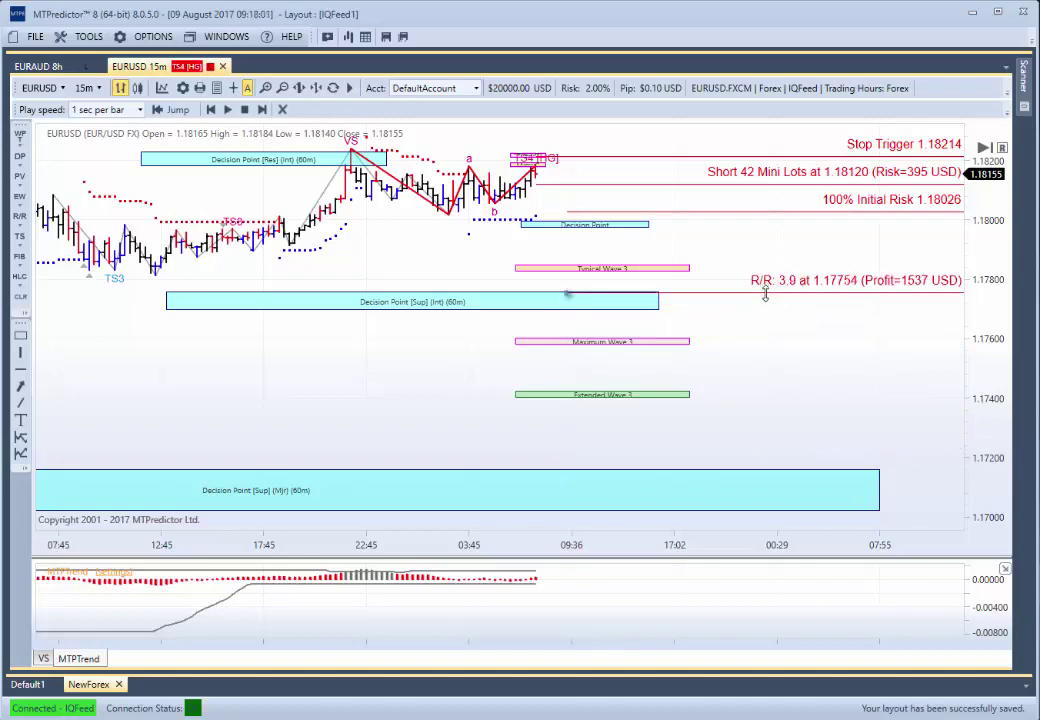
left_click(262, 109)
left_click(262, 109)
left_click(262, 109)
left_click(262, 109)
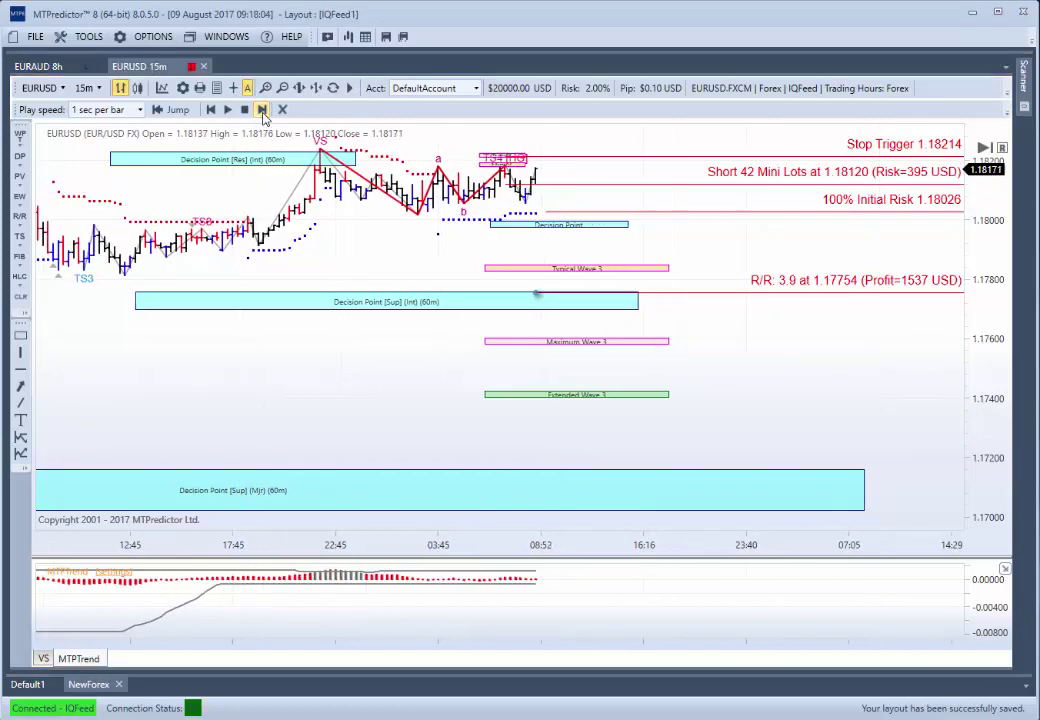
left_click(262, 109)
left_click(262, 109)
left_click(262, 109)
left_click(262, 109)
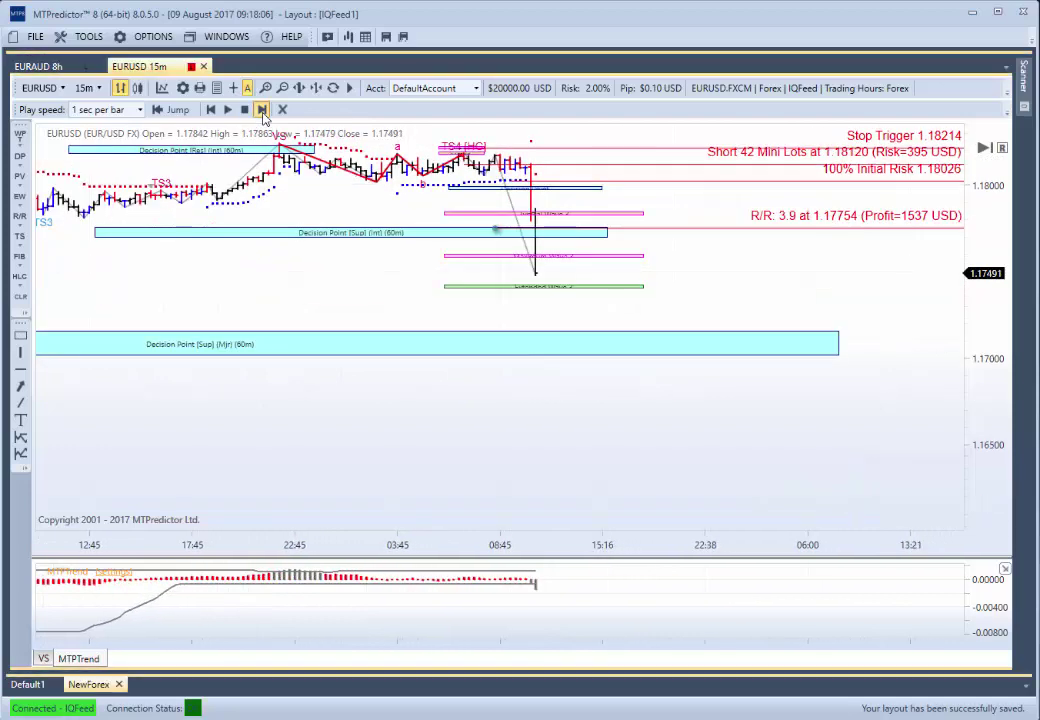
left_click(262, 109)
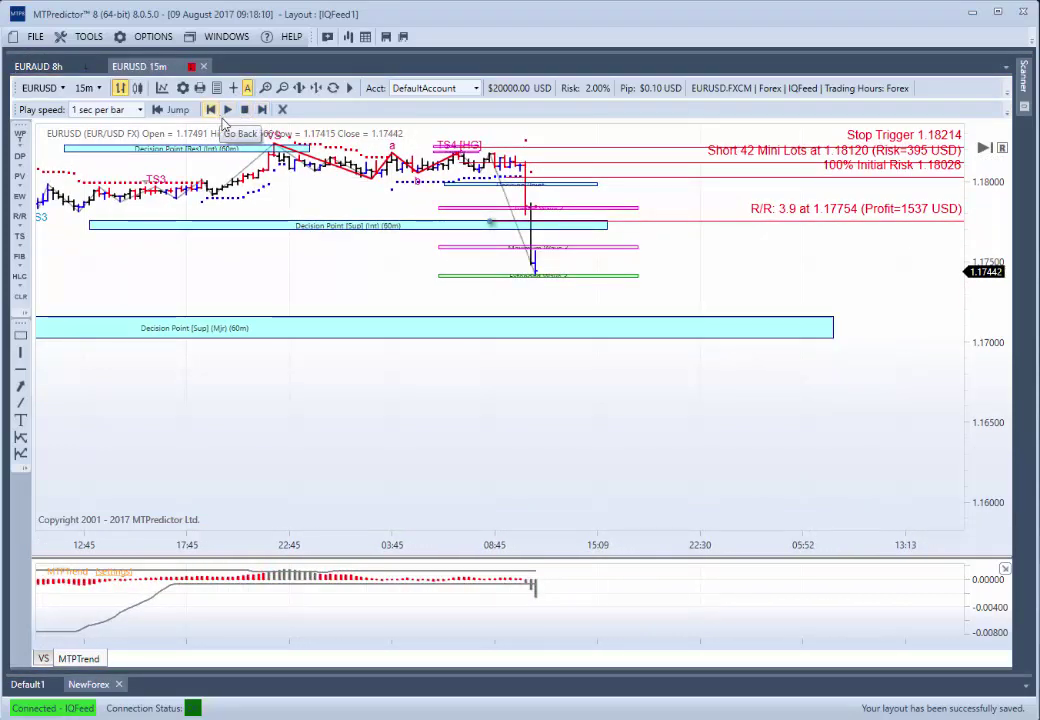
Move the short's profit target to 1.17160 at the upper edge of the 60m major support Decision Point.
left_click(1001, 150)
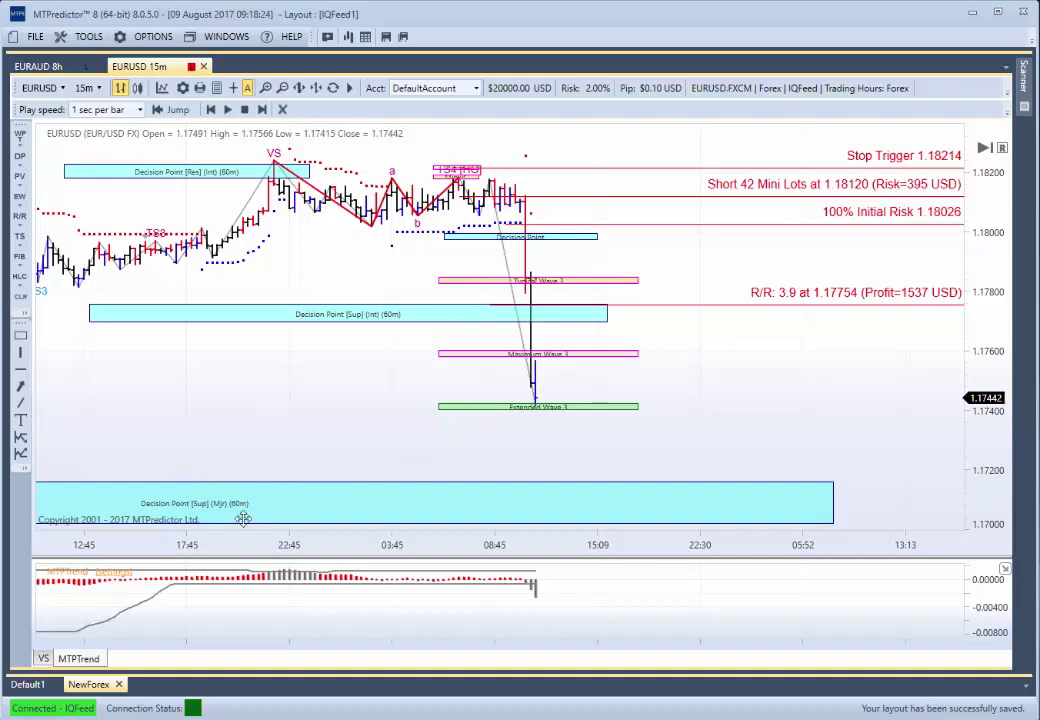
left_click_drag(657, 303, 660, 482)
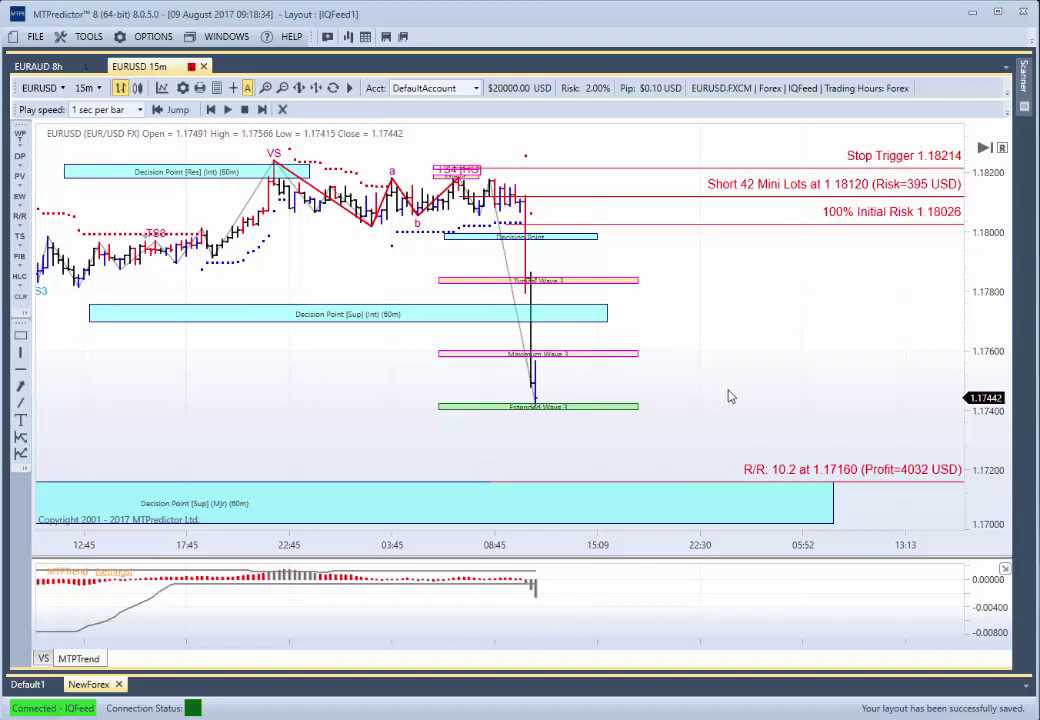
left_click_drag(984, 440, 984, 456)
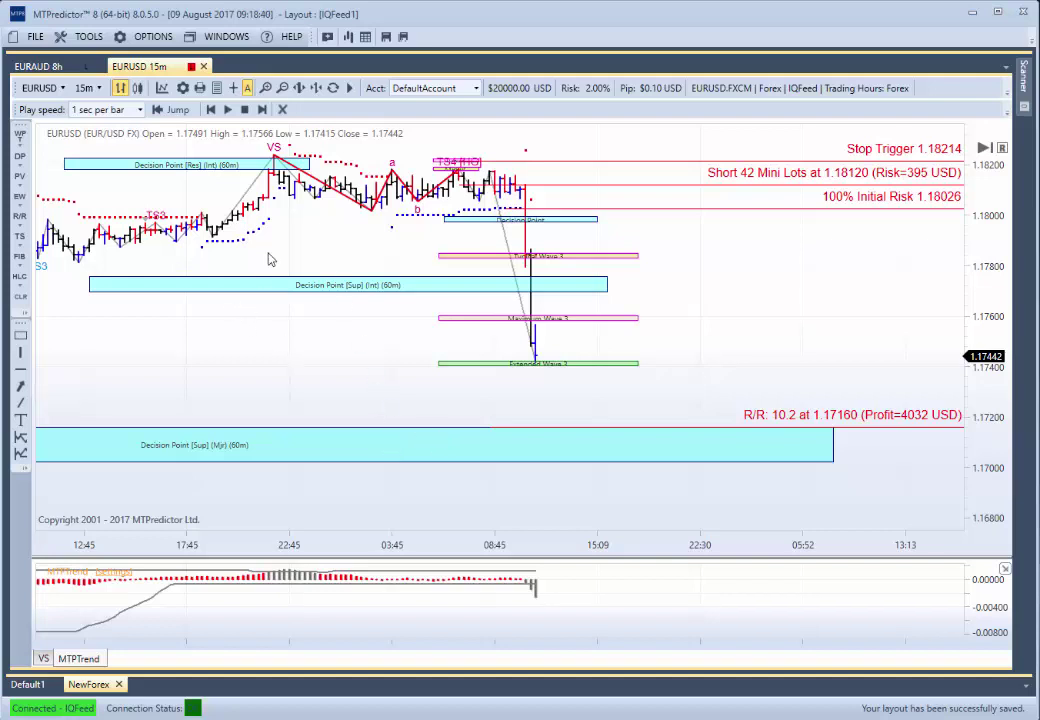
Exit Bar Replay to view how price behaved at the 60m major support Decision Point.
left_click(282, 109)
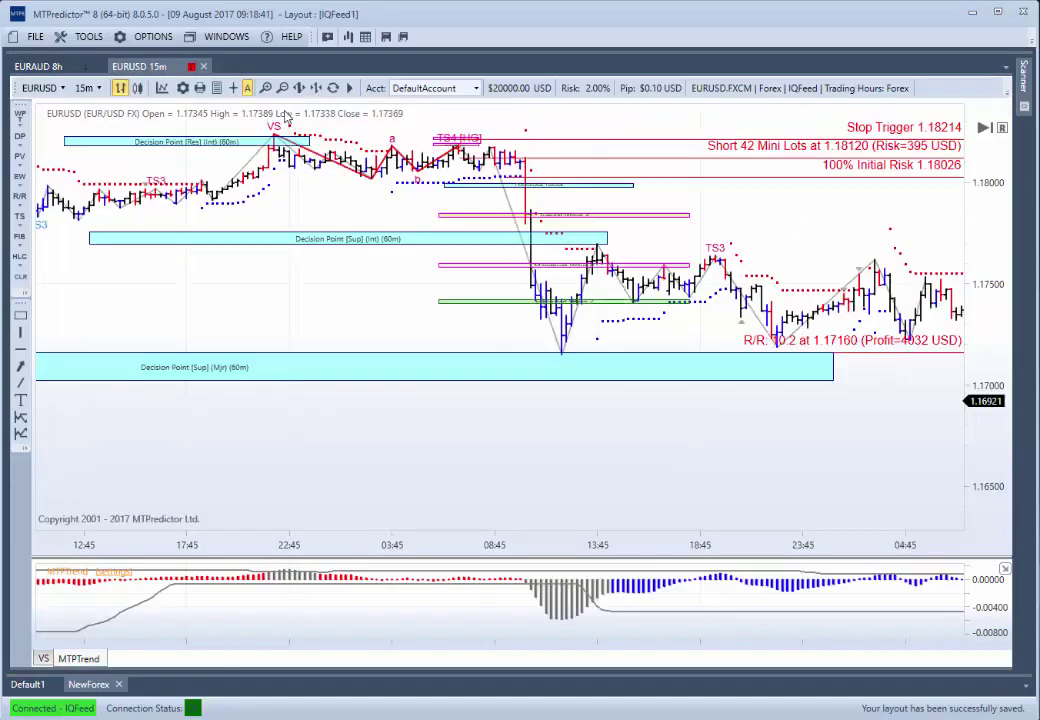
left_click(1002, 130)
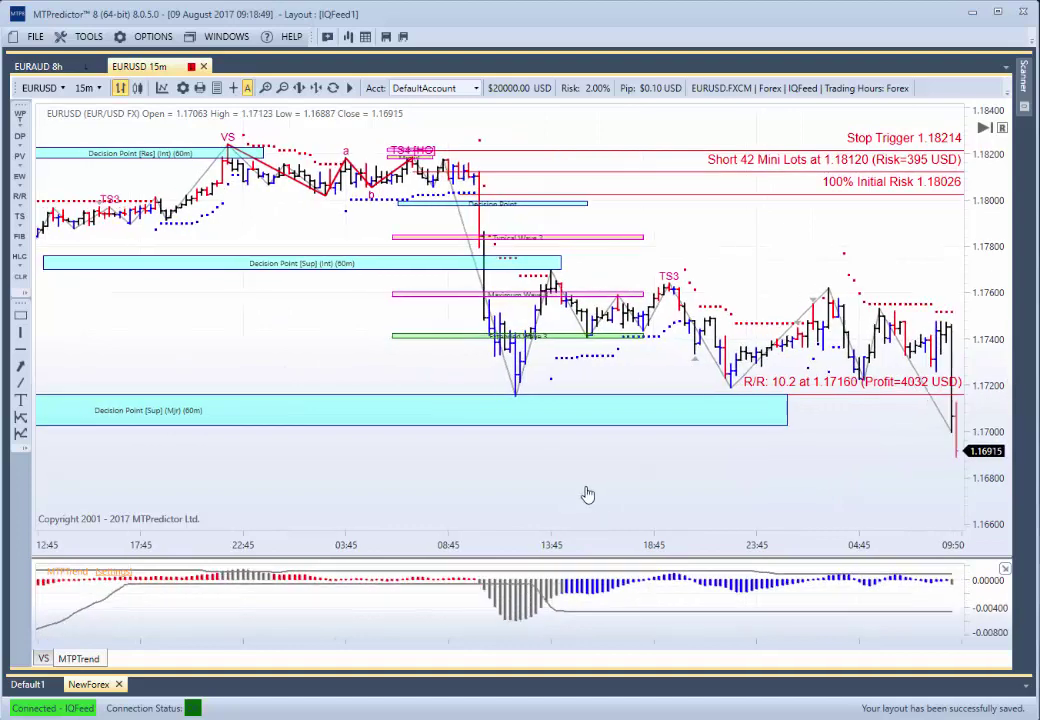
scroll(590, 494, "up", 1)
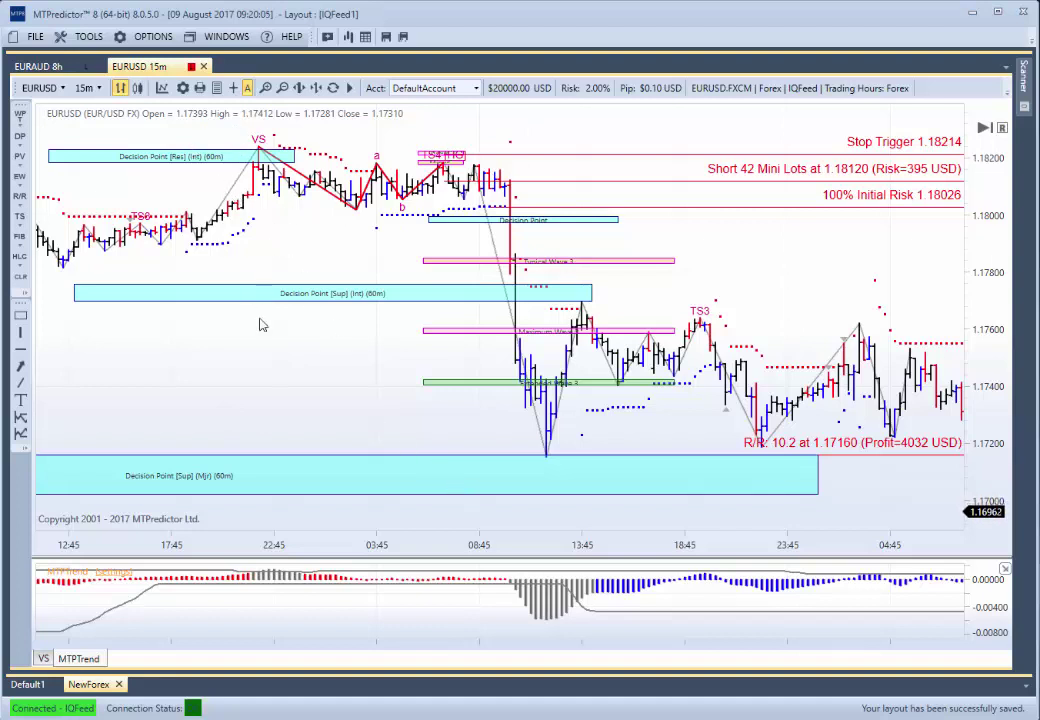
Clear the TS4 [HG] analysis from the chart and shift the 60m major support Decision Point box earlier in time.
right_click(256, 381)
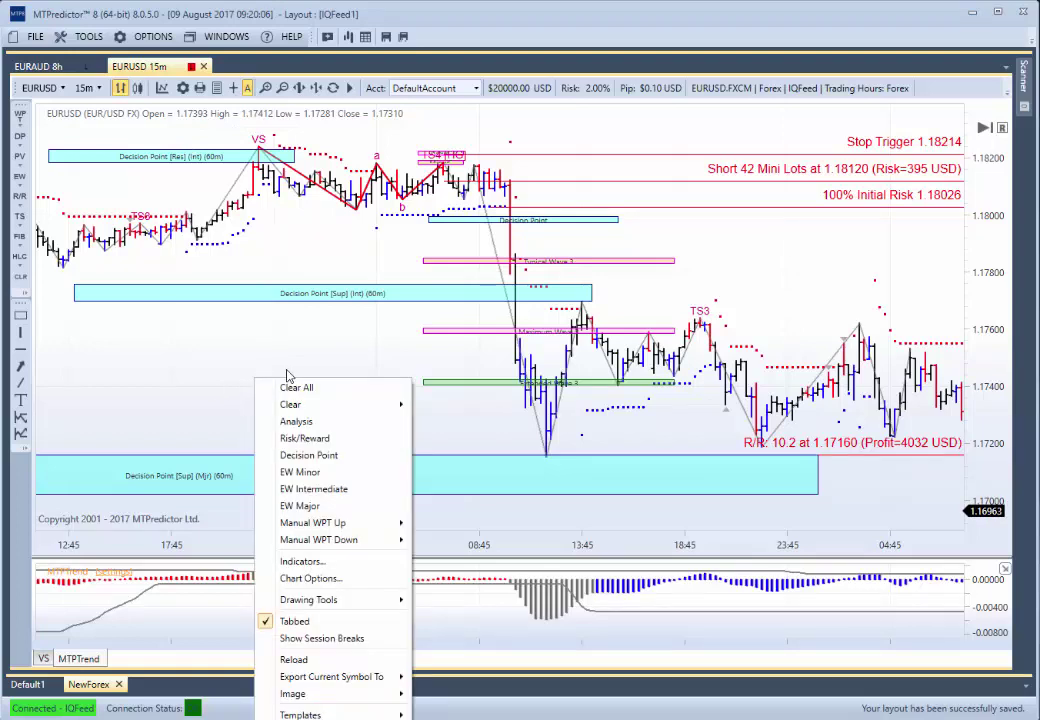
left_click(294, 388)
left_click_drag(290, 390, 186, 388)
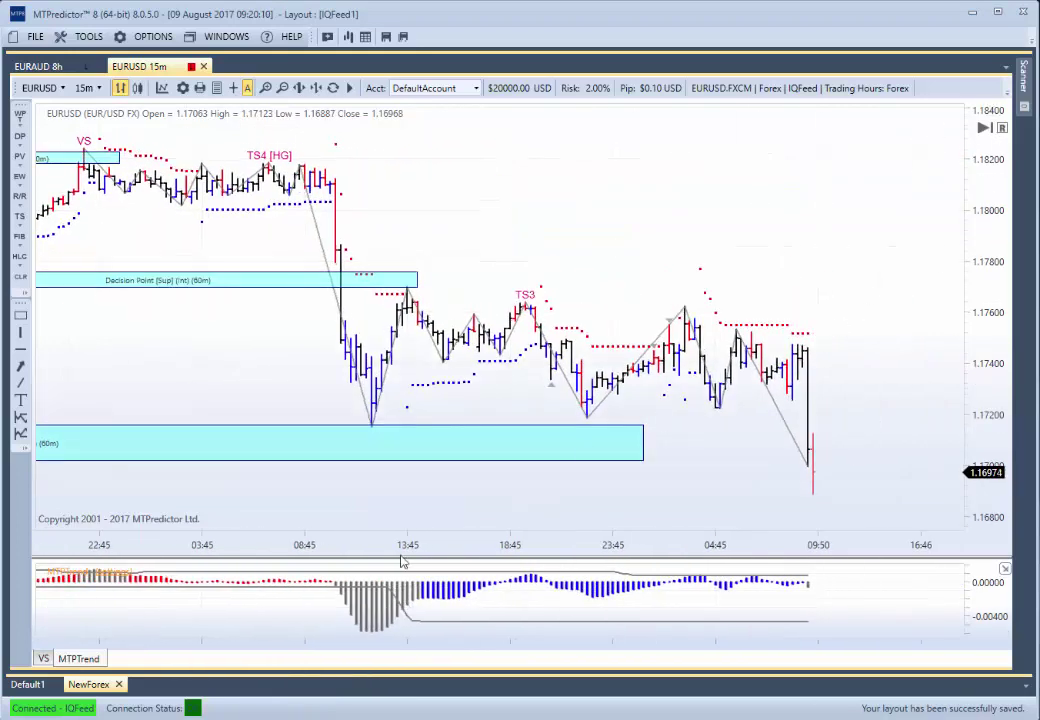
left_click_drag(340, 437, 158, 420)
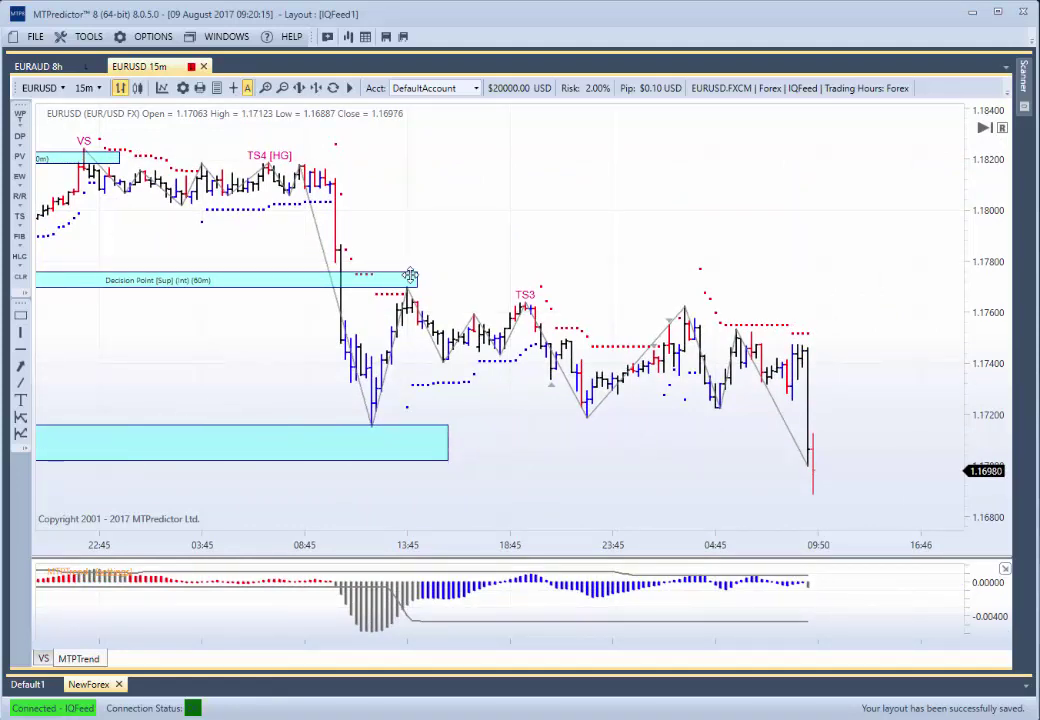
scroll(541, 455, "up", 1)
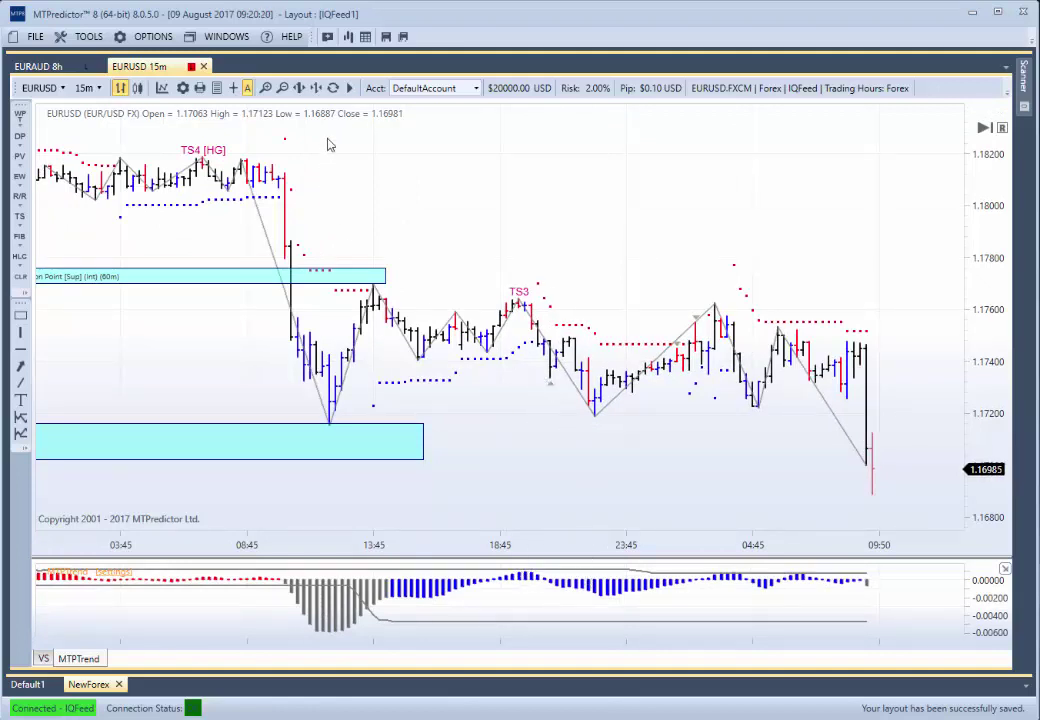
Start Bar Replay at the low after TS3, advance it one bar, and run the Analysis on the blue VS bar.
left_click(350, 90)
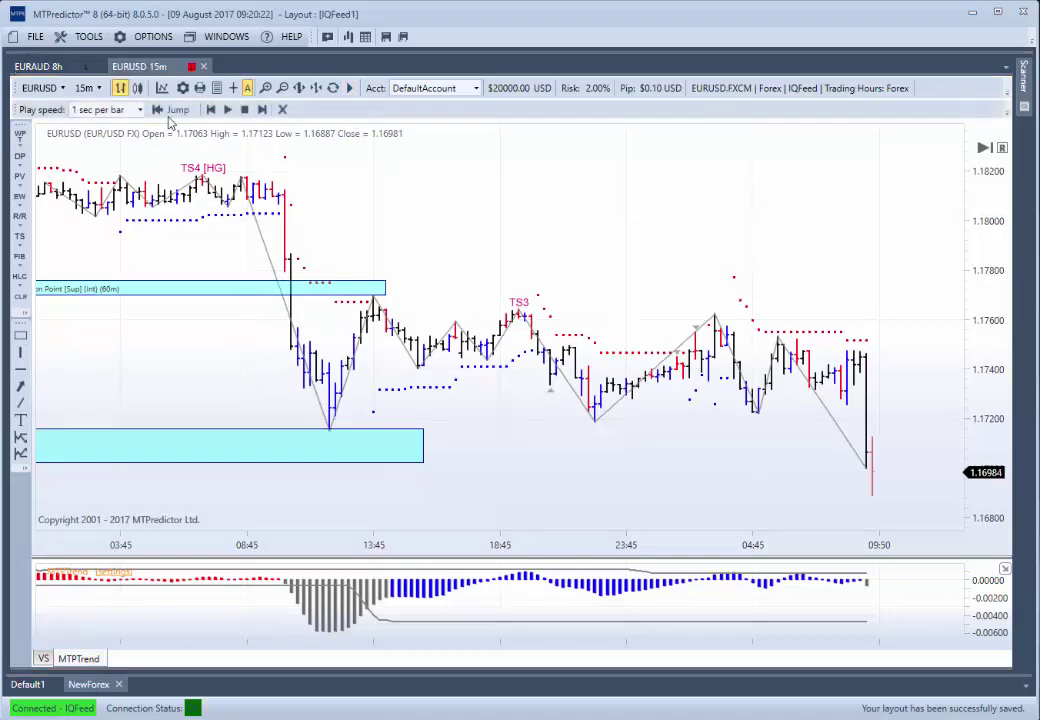
left_click(552, 377)
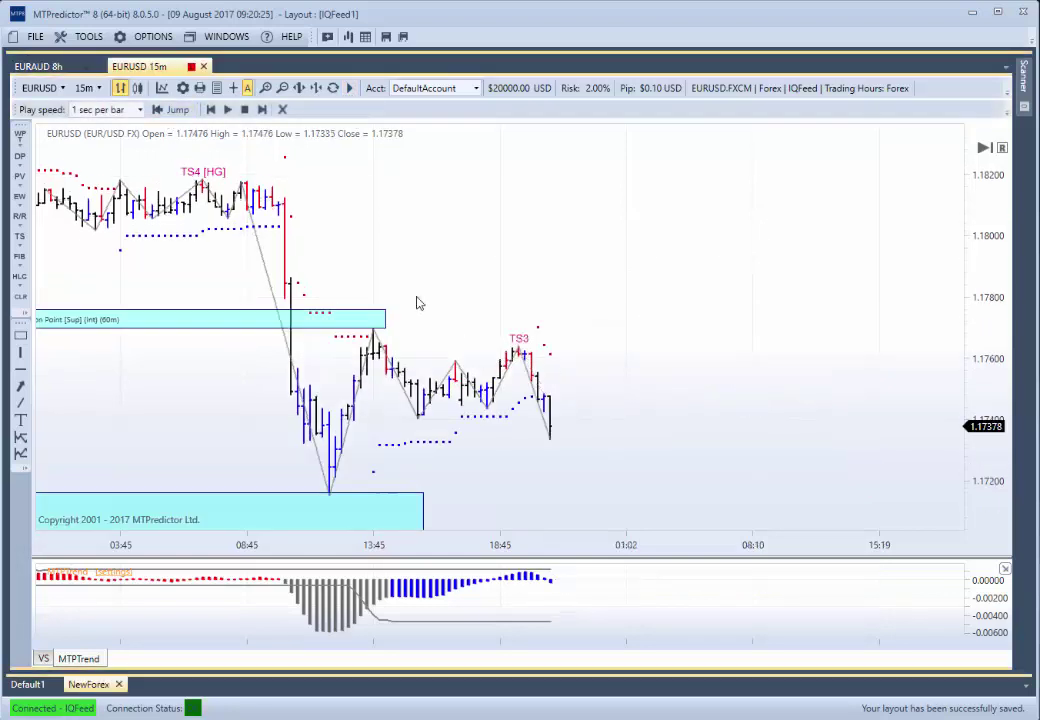
left_click(262, 109)
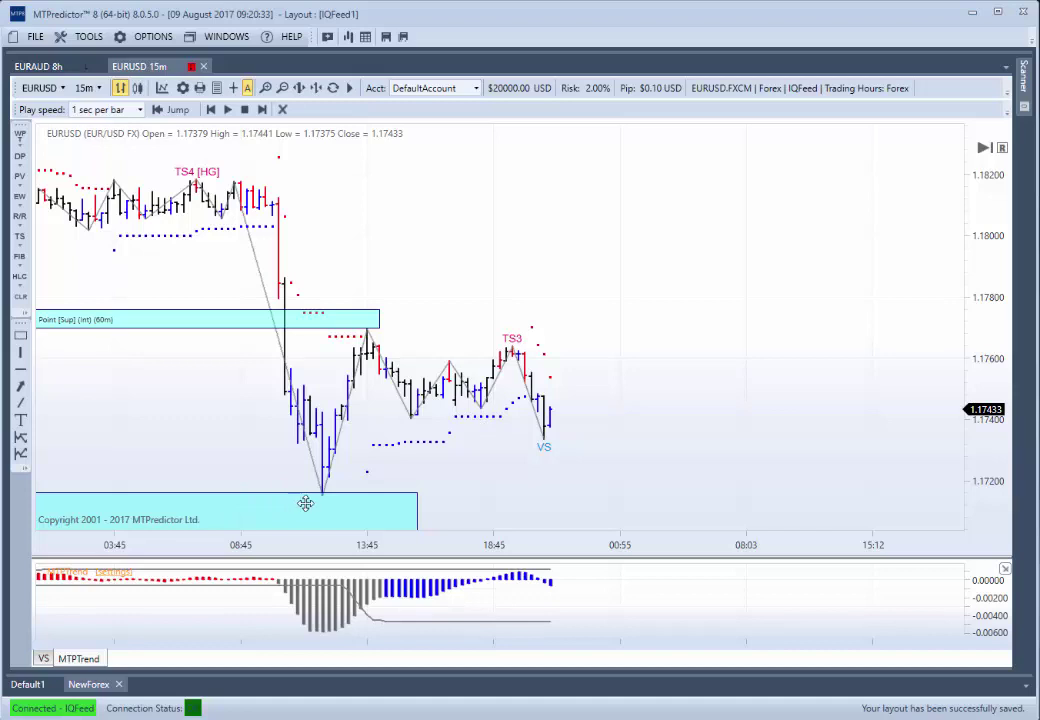
right_click(556, 418)
left_click(604, 452)
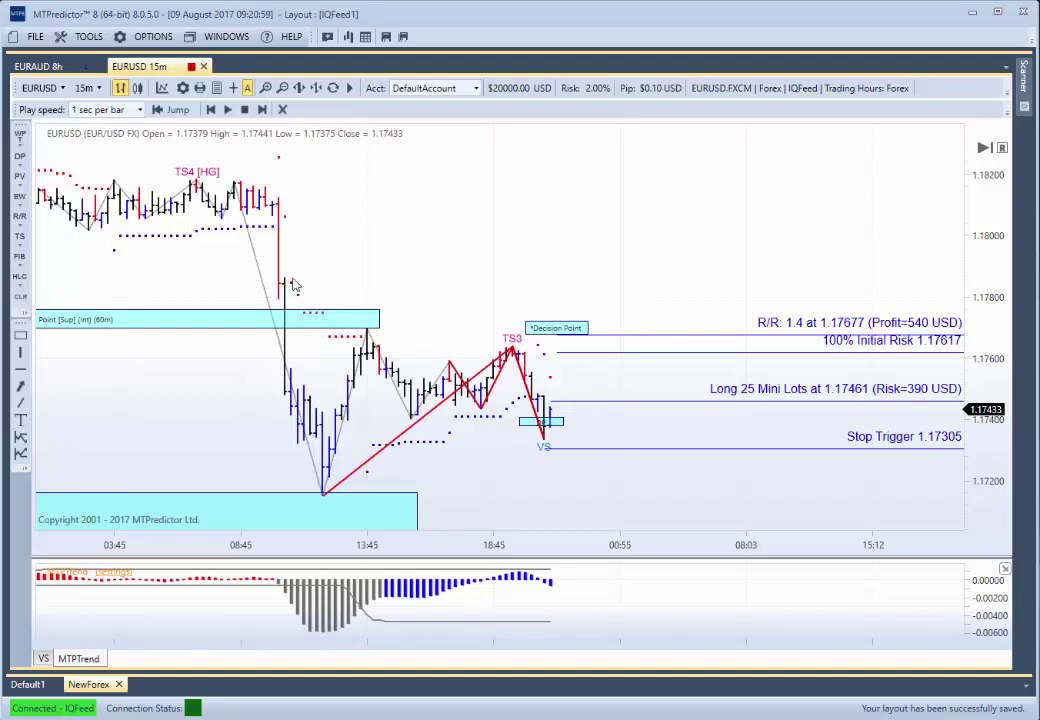
Add a Decision Point from the swing high before the sharp drop and move the long's profit target to 1.18287 below it.
right_click(263, 186)
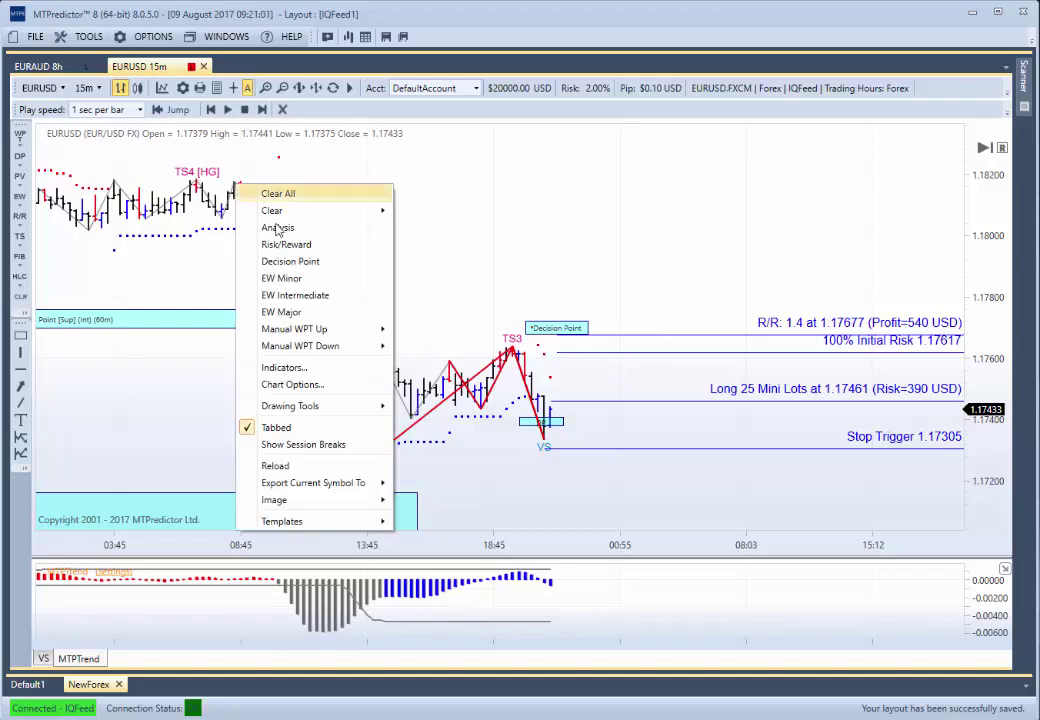
left_click(322, 263)
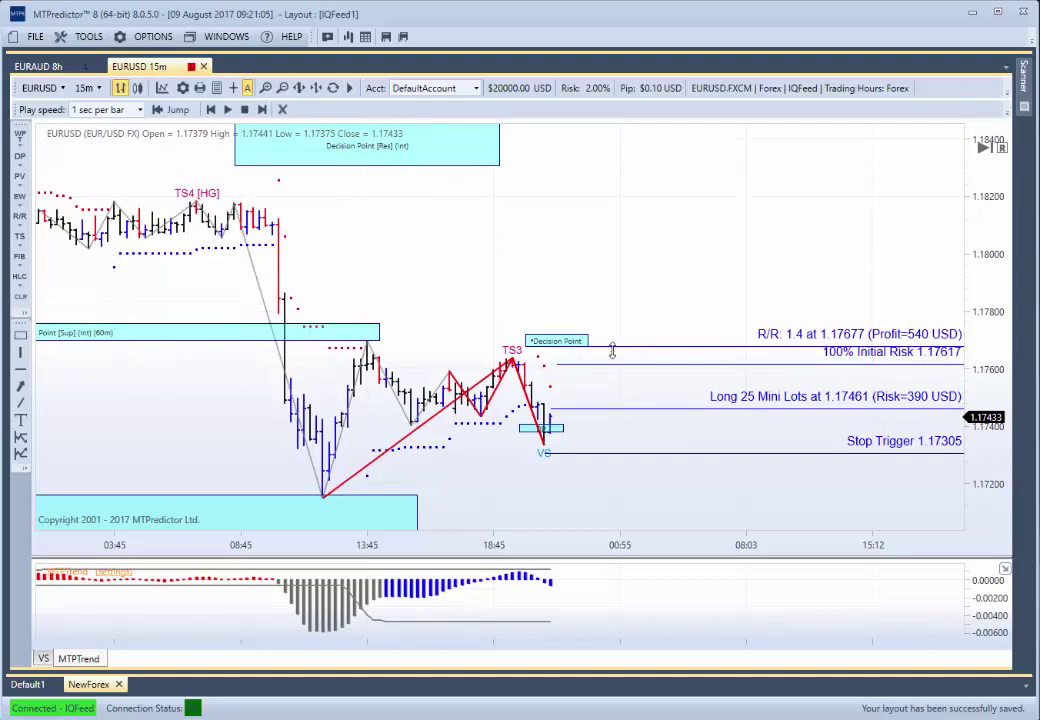
left_click_drag(612, 350, 561, 172)
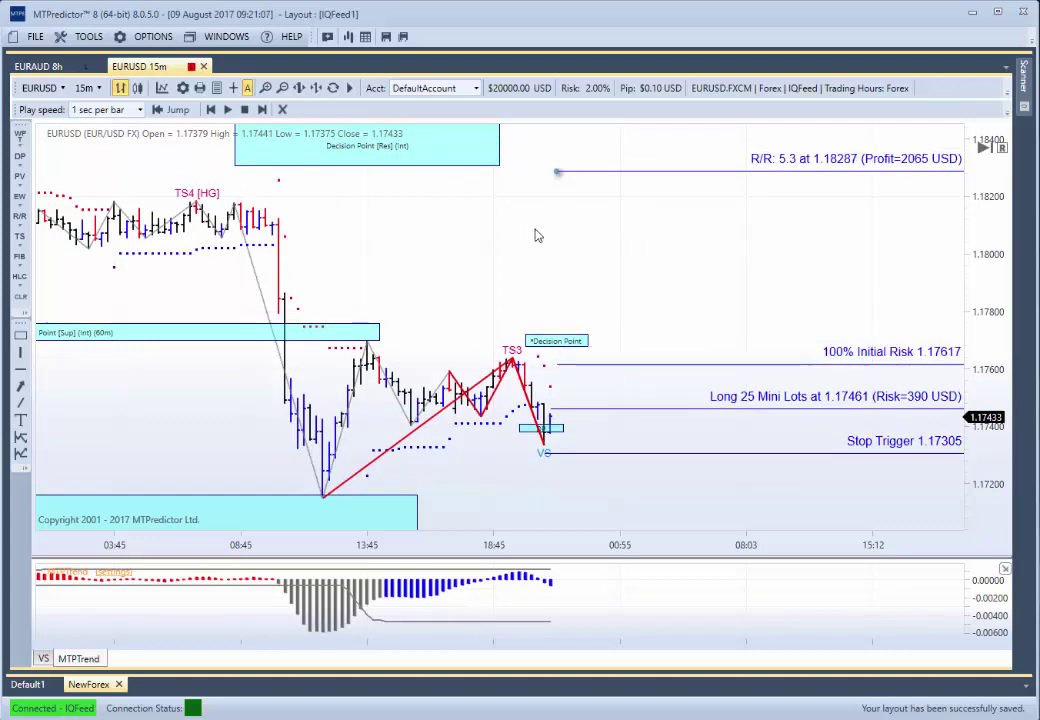
Exit Bar Replay to view the price action that followed the VS long setup.
left_click(284, 110)
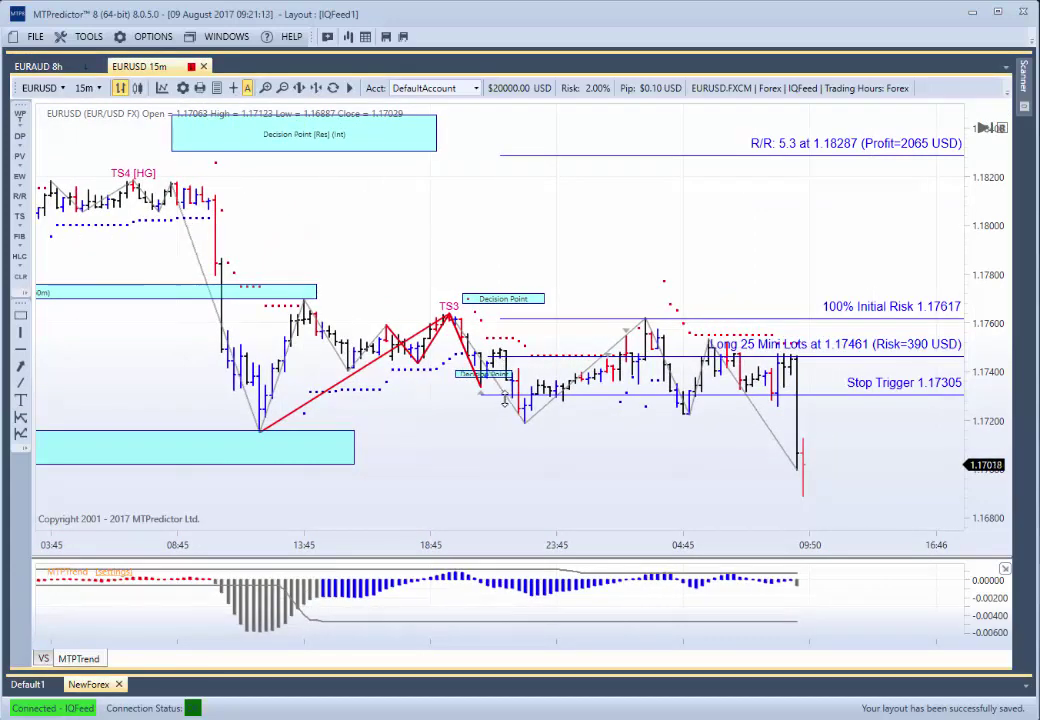
scroll(522, 447, "right", 1)
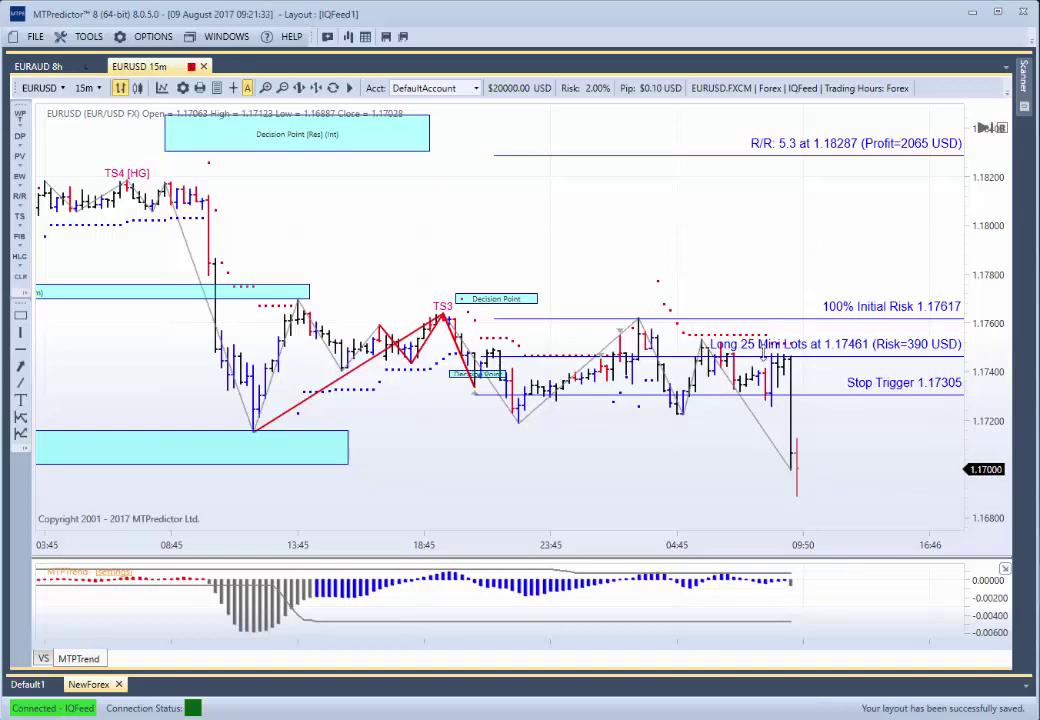
left_click_drag(470, 228, 616, 270)
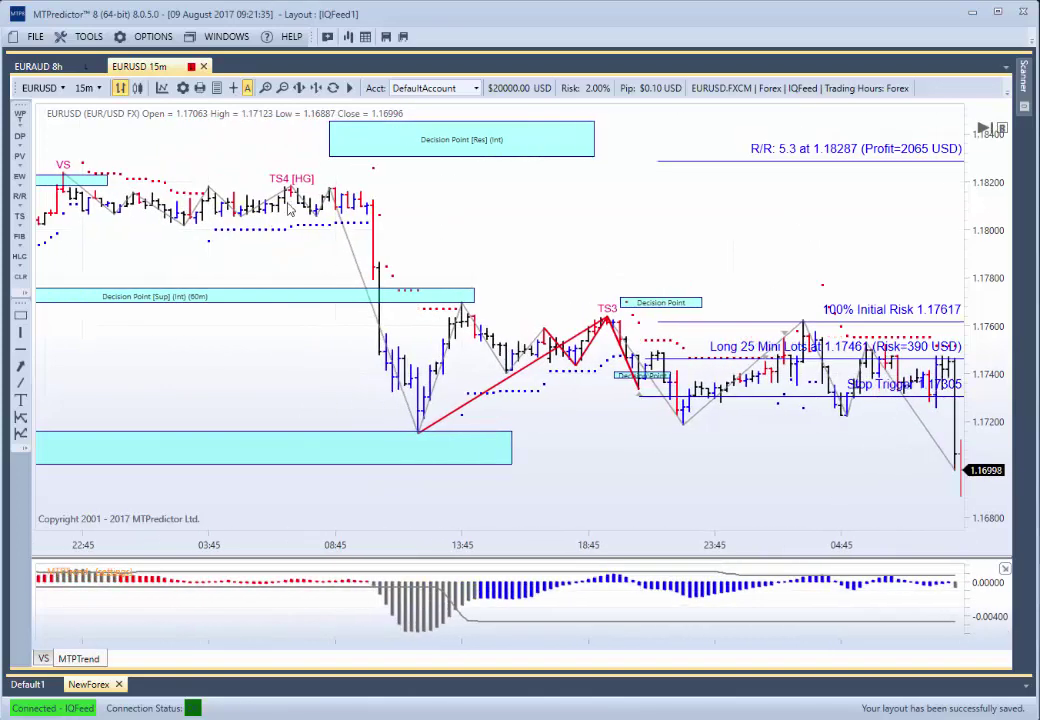
Run the Analysis on the TS4 [HG] bar and move its profit target to 1.17163 at the 60m major support Decision Point.
right_click(296, 197)
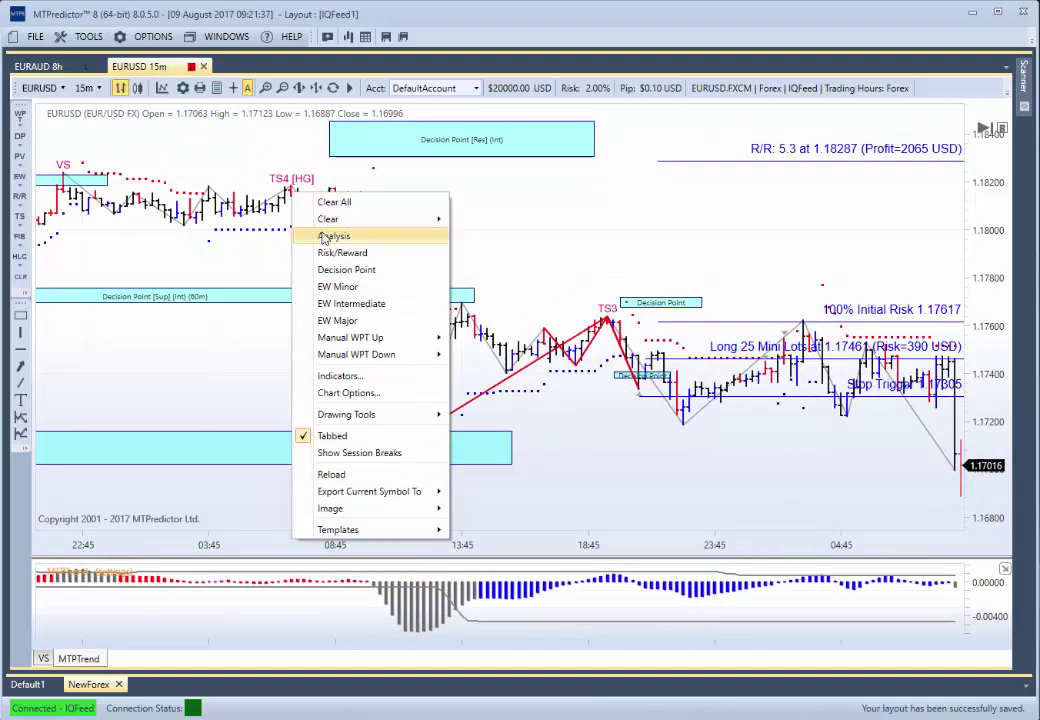
left_click(338, 234)
left_click_drag(604, 263, 553, 430)
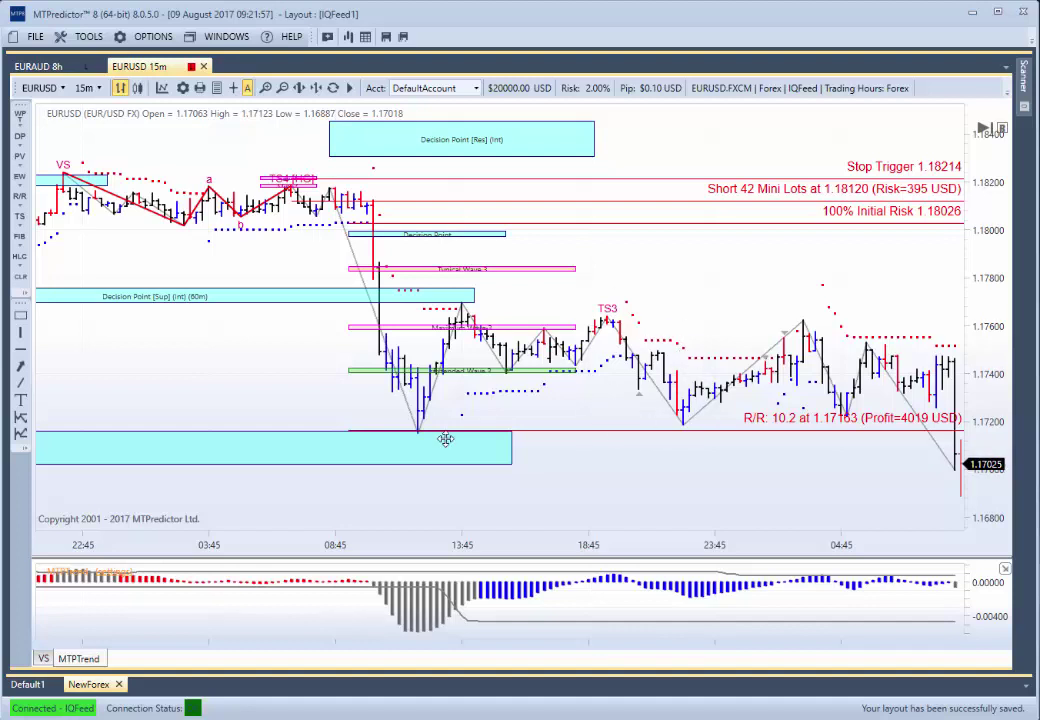
right_click(229, 389)
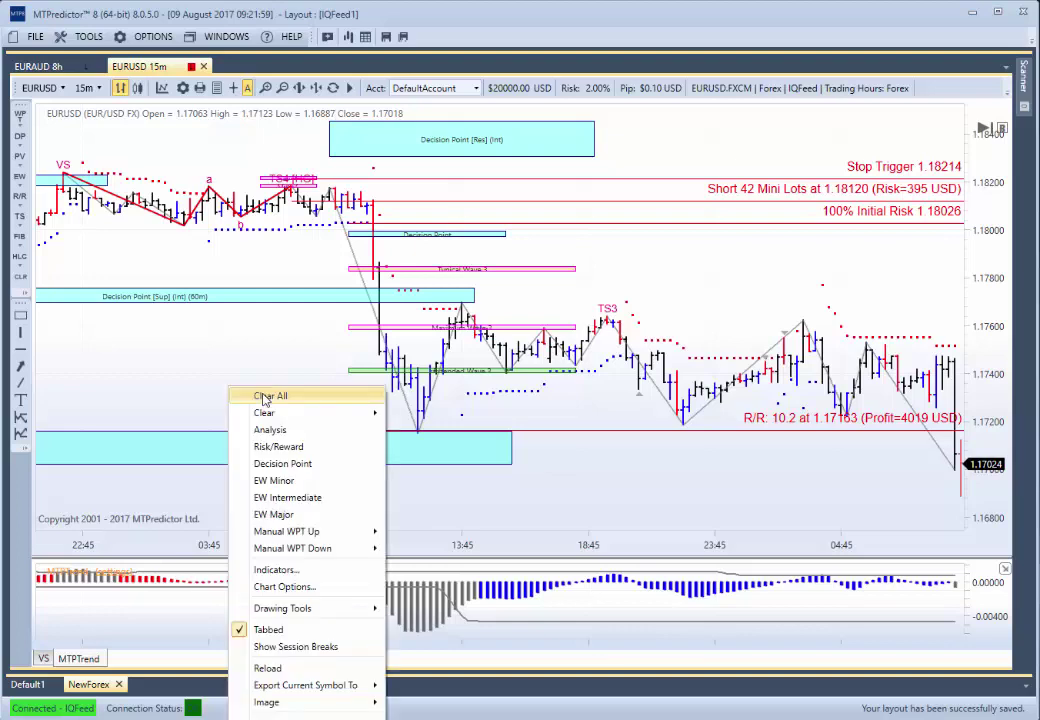
left_click(268, 397)
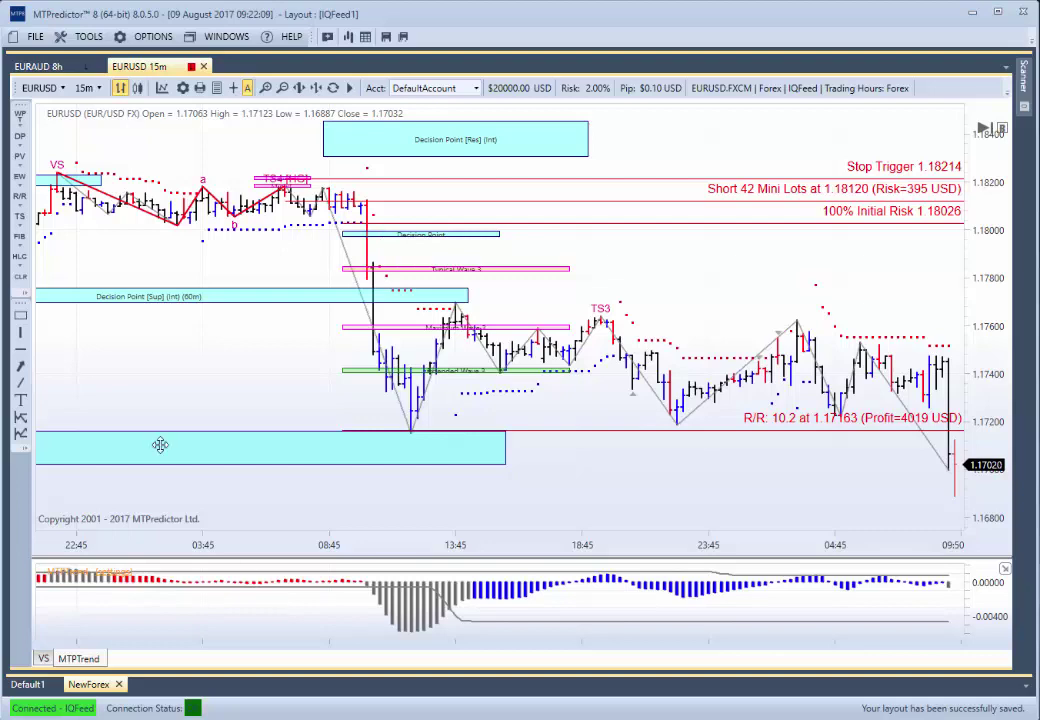
Switch the EURUSD chart to the 1h timeframe and remove the 15m intermediate resistance Decision Point box.
left_click(90, 88)
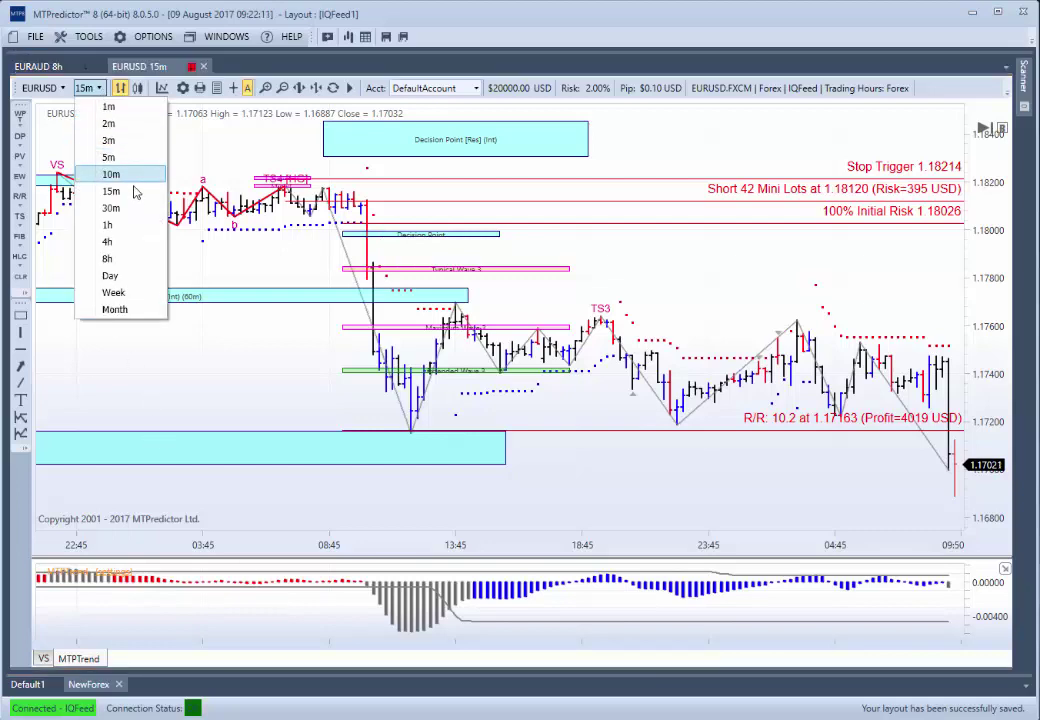
left_click(102, 224)
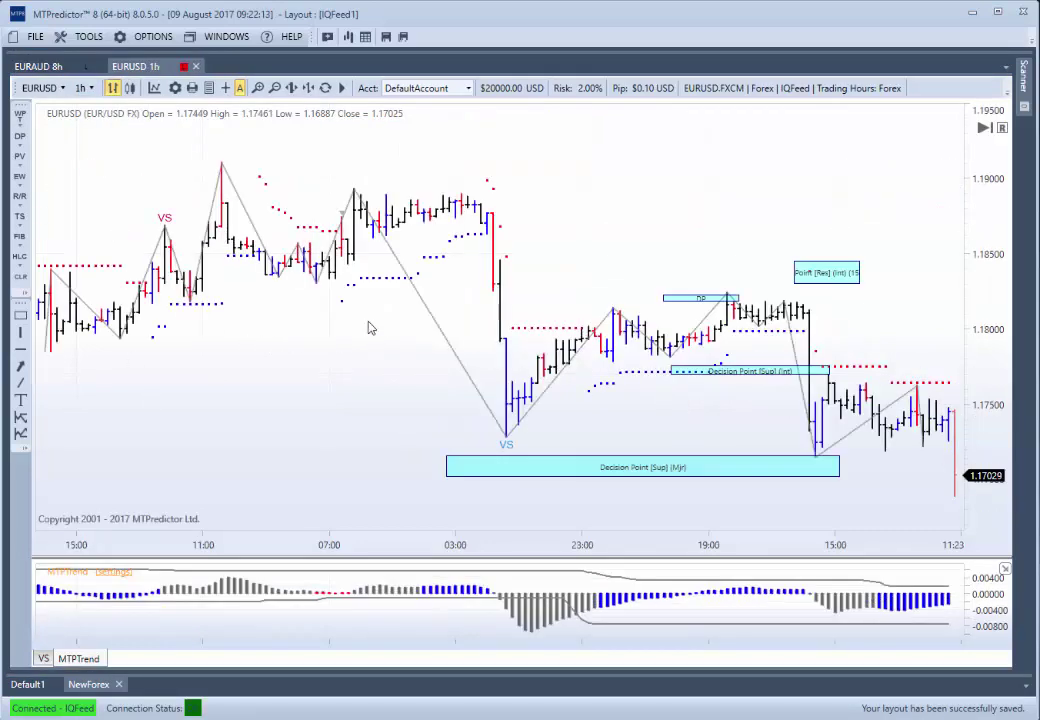
left_click_drag(367, 325, 225, 318)
right_click(700, 272)
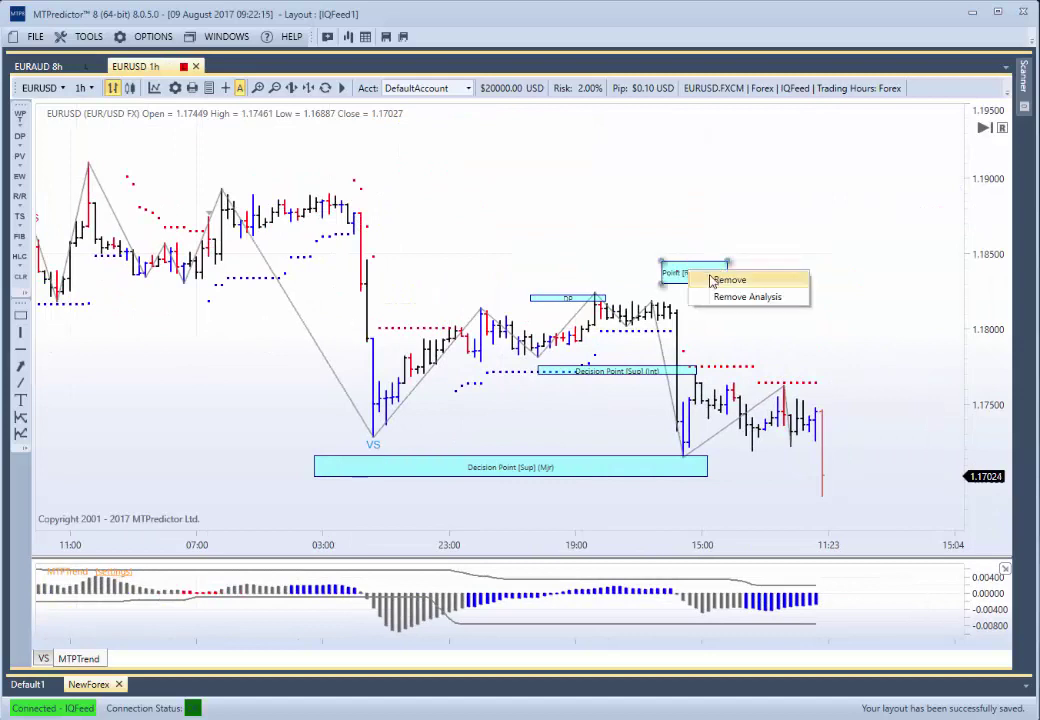
left_click(716, 279)
Nudge the intermediate resistance Decision Point box slightly later in time and label the Elliott Wave count at the 1h swing low on major support.
left_click_drag(566, 308, 598, 297)
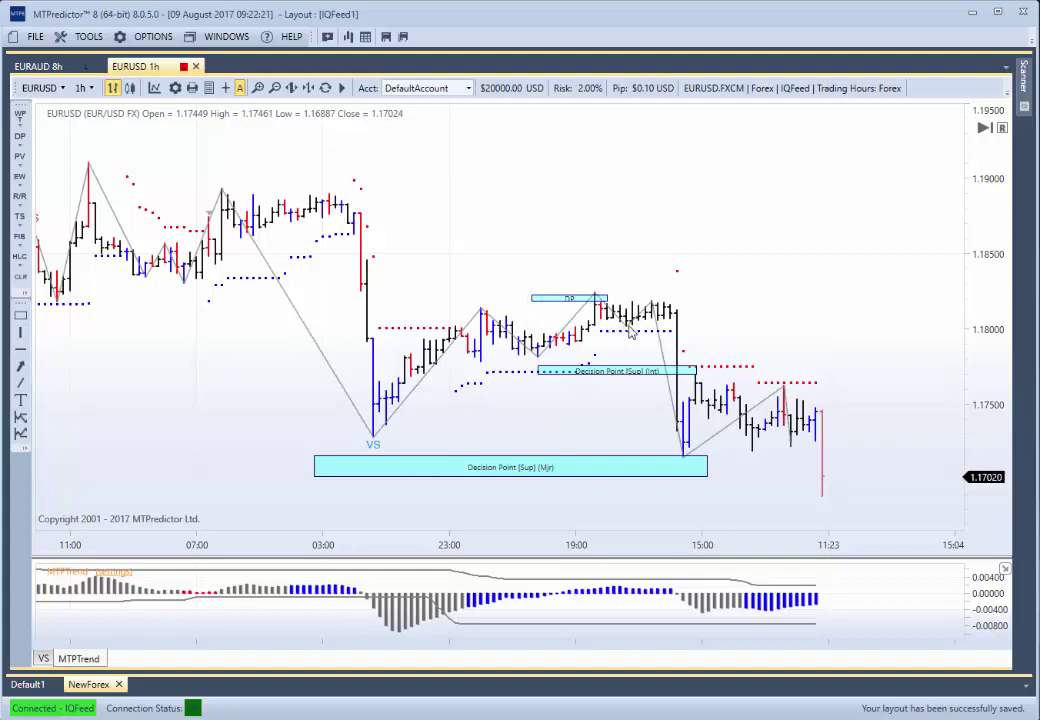
scroll(654, 306, "up", 1)
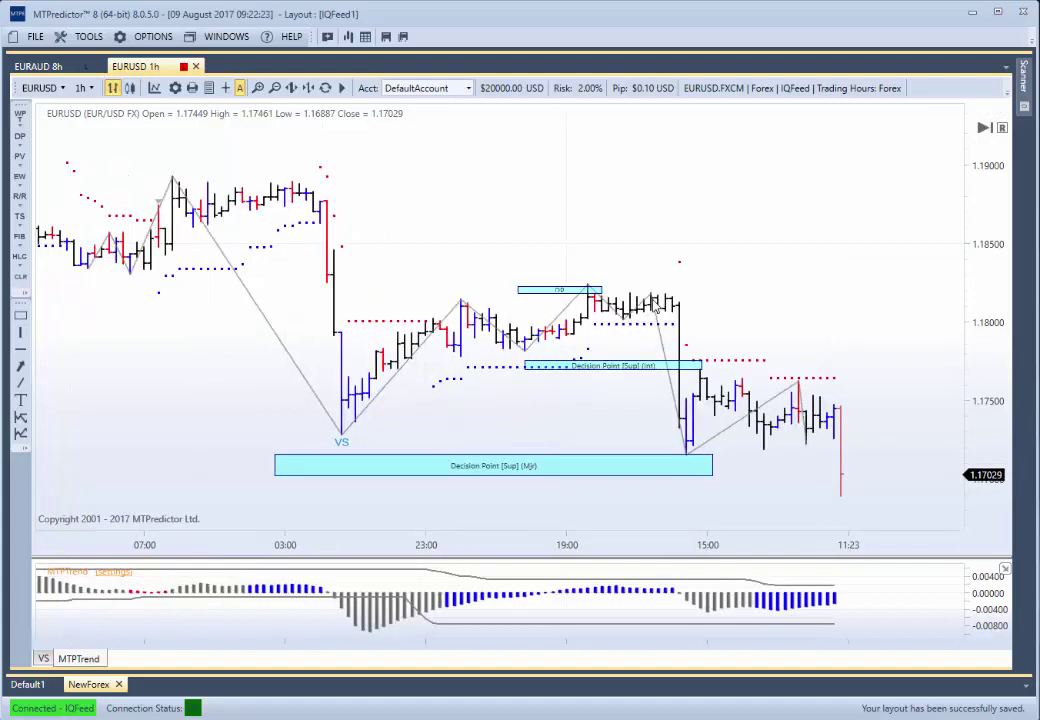
scroll(655, 310, "up", 2)
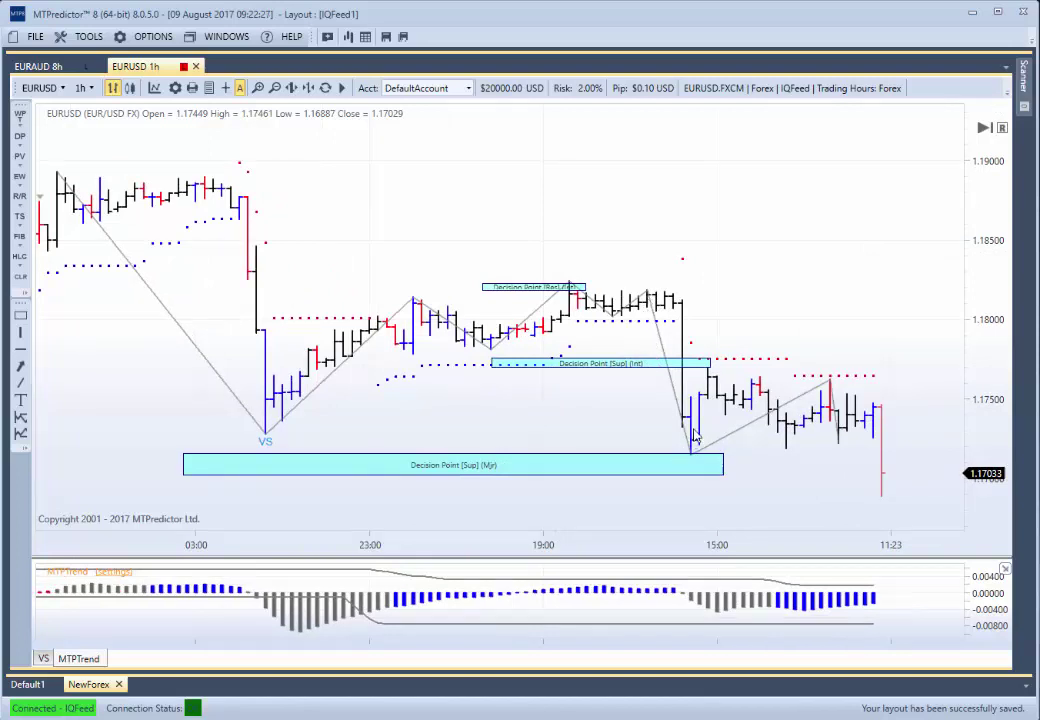
right_click(695, 80)
left_click(757, 206)
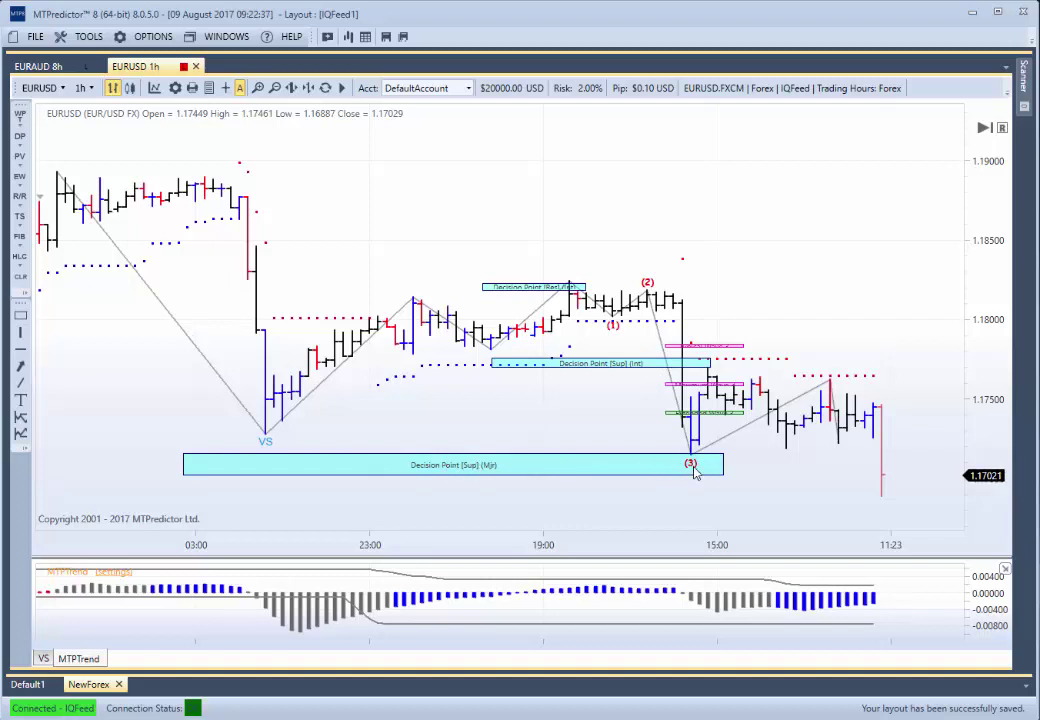
Switch the EURUSD chart back to the 15m timeframe to review the whole TS4 [HG] short setup.
left_click(90, 92)
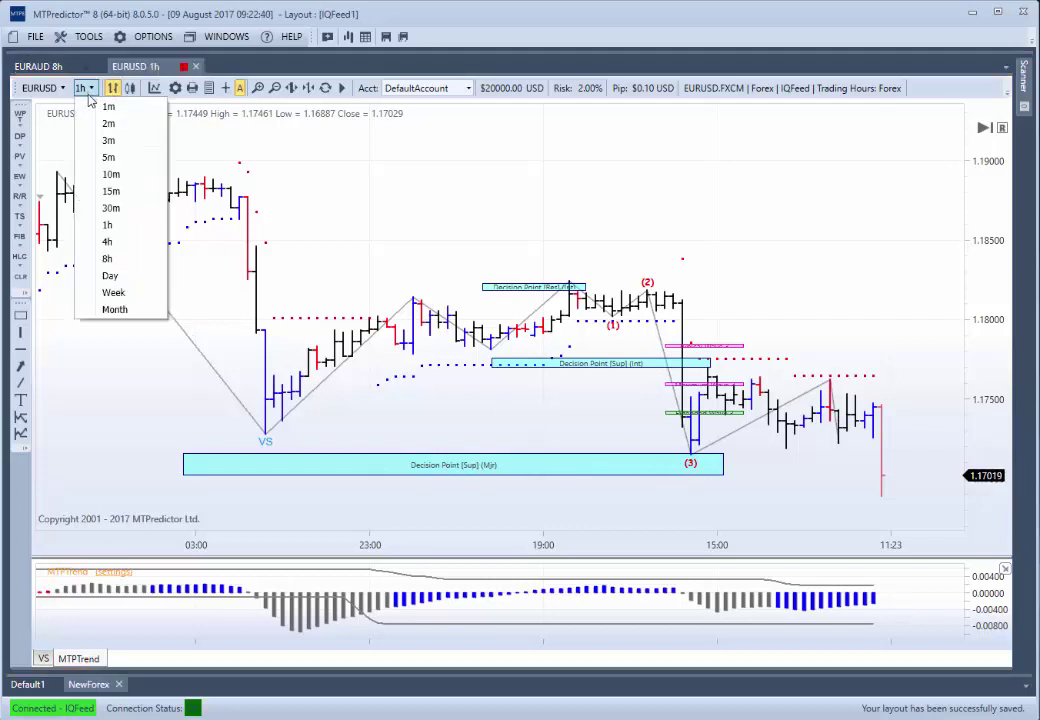
left_click(130, 190)
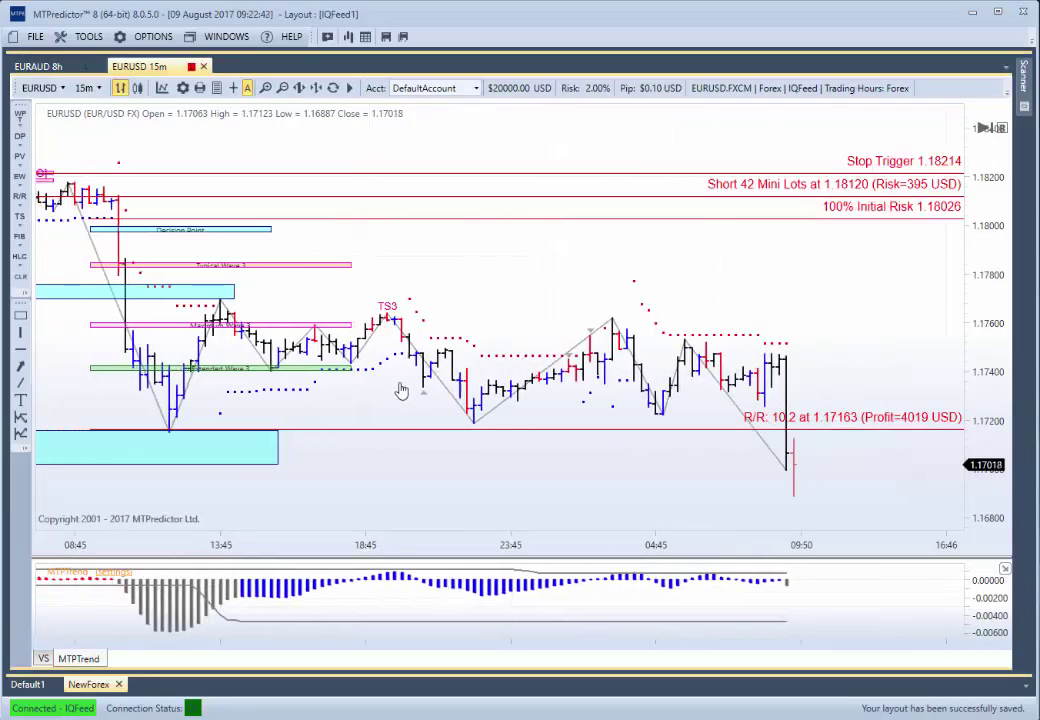
left_click_drag(278, 432, 367, 436)
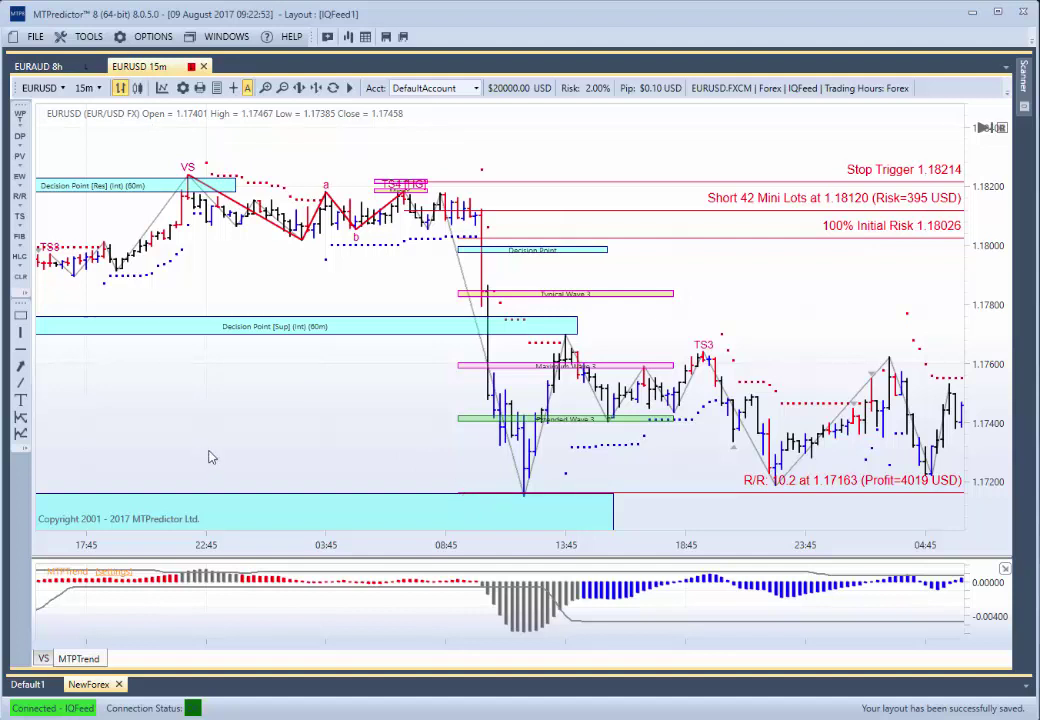
left_click_drag(210, 457, 245, 433)
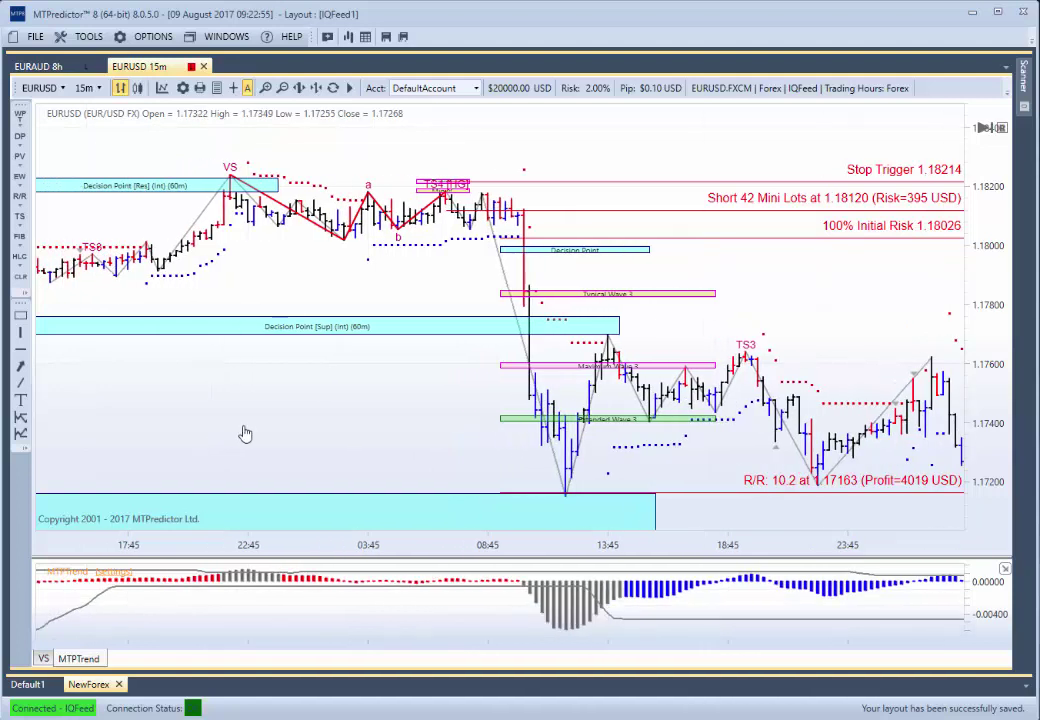